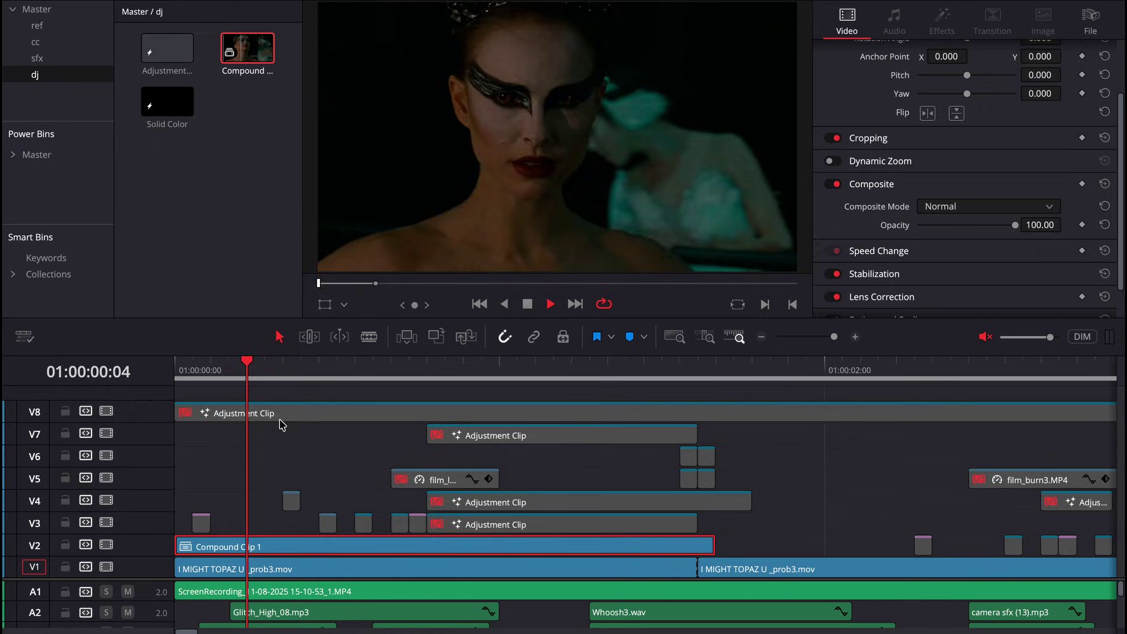
# Trim the end of Compound Clip 1 on V2 back to the cut between the two V1 clips.
pyautogui.press('space')
pyautogui.moveTo(713, 551); pyautogui.dragTo(696, 550)
pyautogui.click(435, 380)
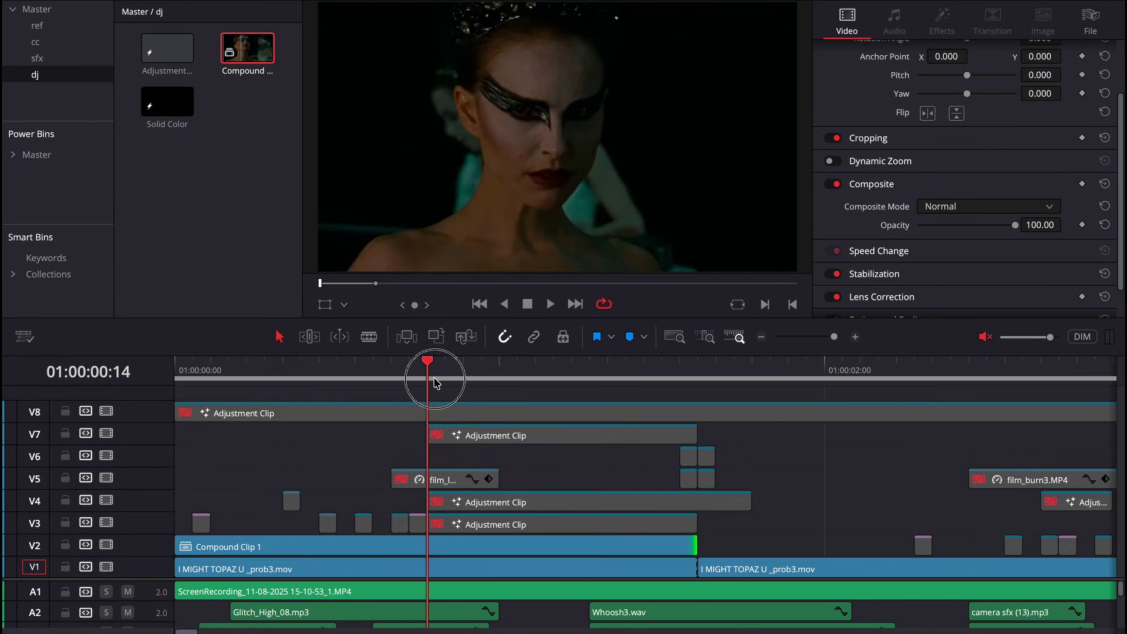
# Enable the first solid color clip on V3, review its generator color and opacity, and step through its frames.
pyautogui.click(202, 529)
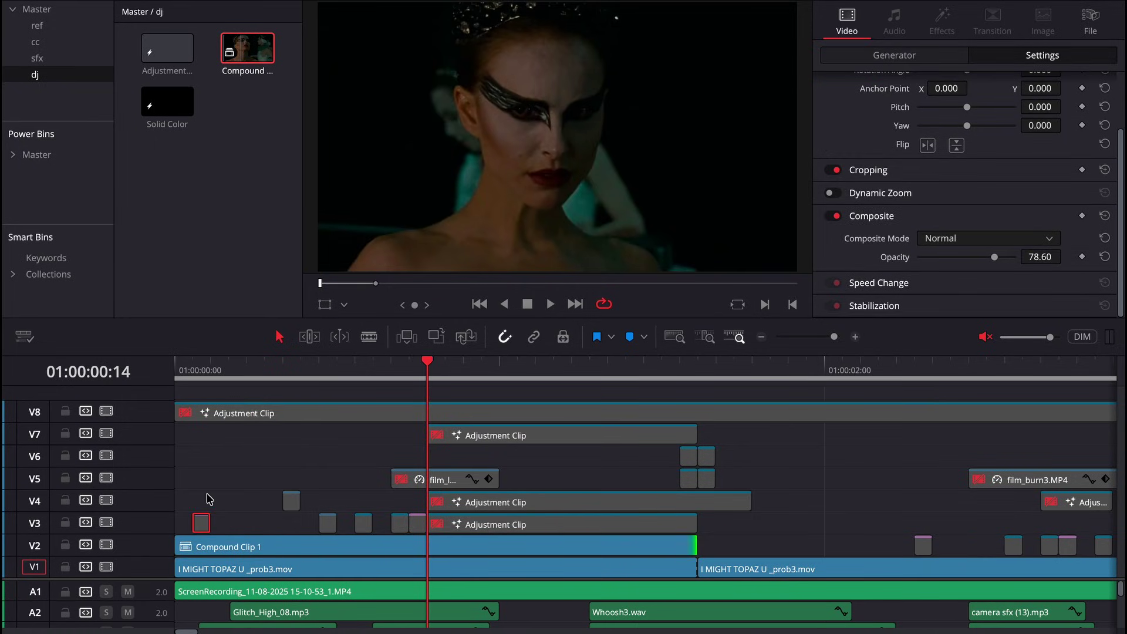
pyautogui.moveTo(228, 370); pyautogui.dragTo(194, 371)
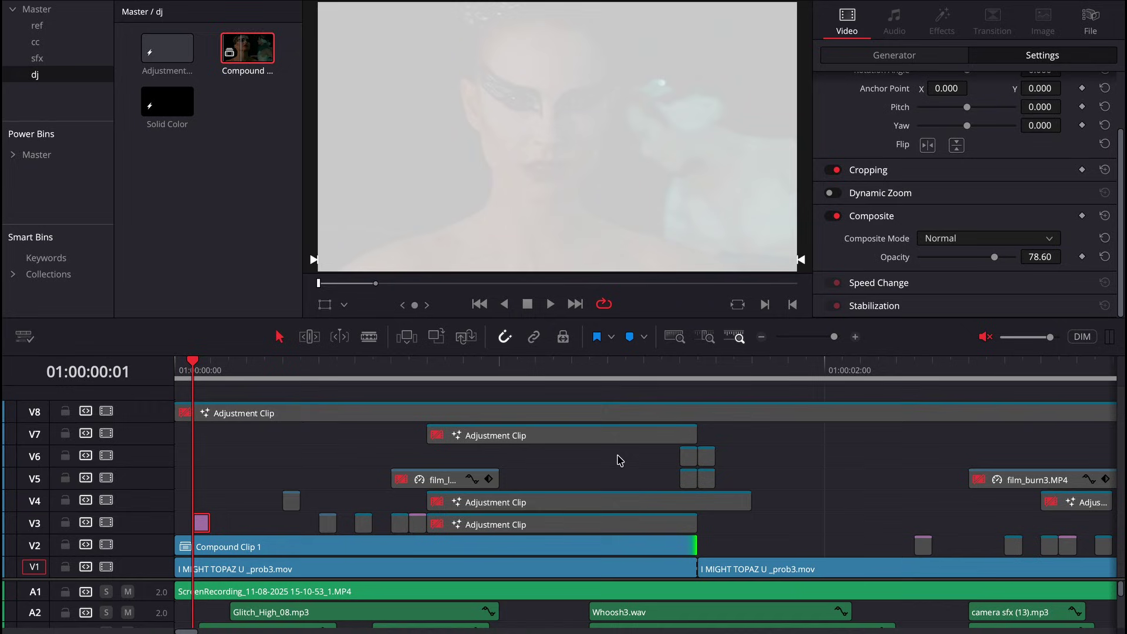
pyautogui.click(903, 59)
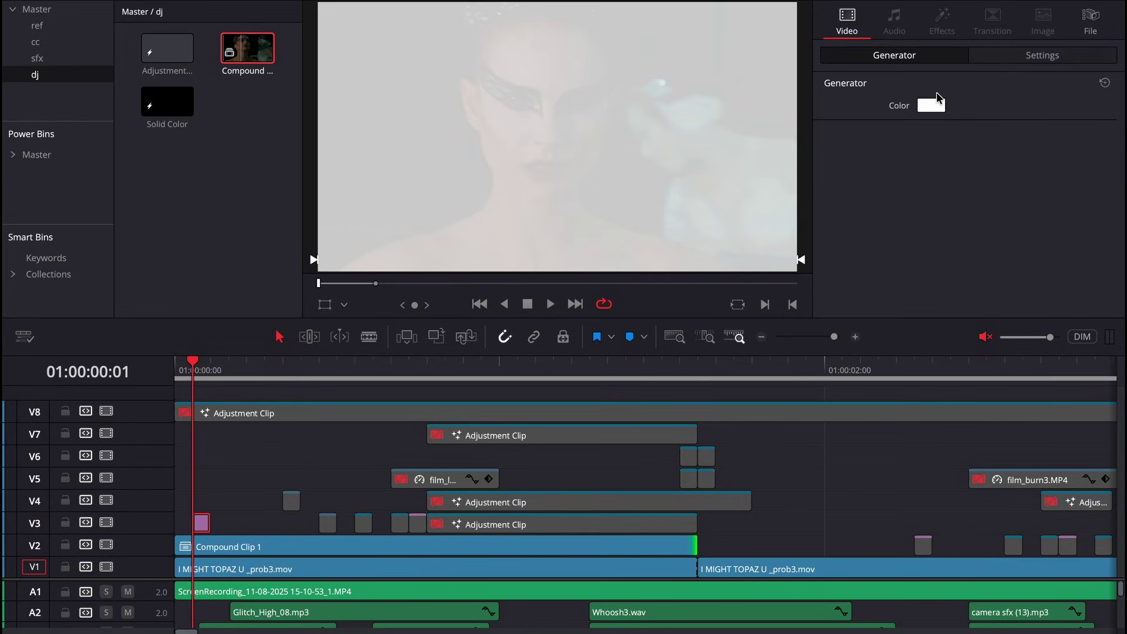
pyautogui.click(1031, 57)
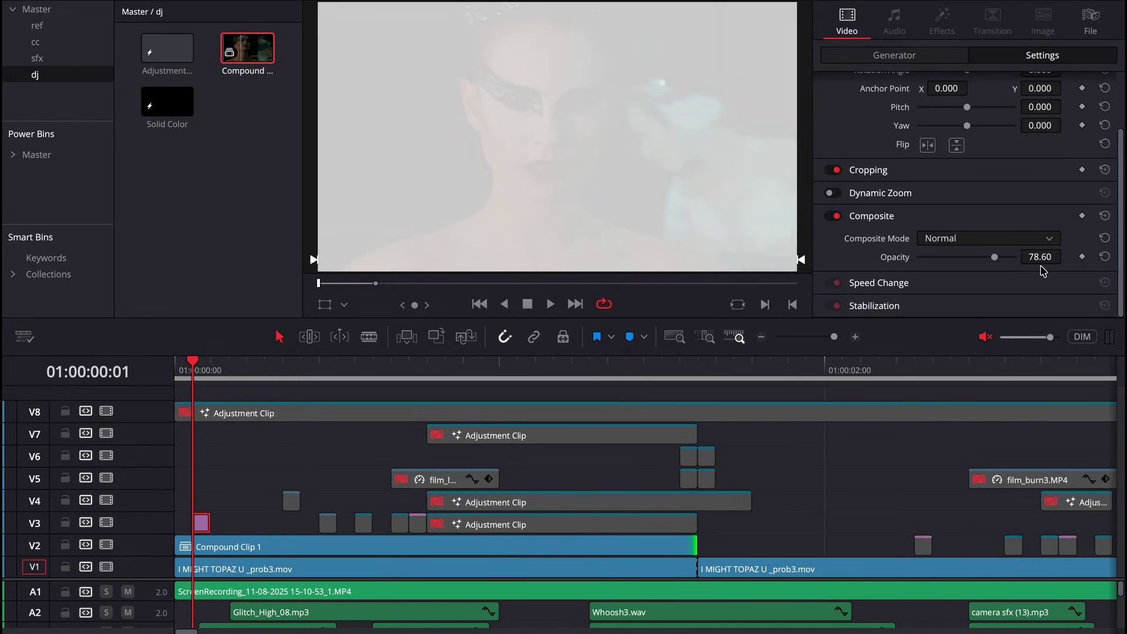
pyautogui.press('Left')
pyautogui.press('Right')
pyautogui.press('Right')
pyautogui.press('Right')
pyautogui.press('Right')
pyautogui.press('Right')
pyautogui.press('Right')
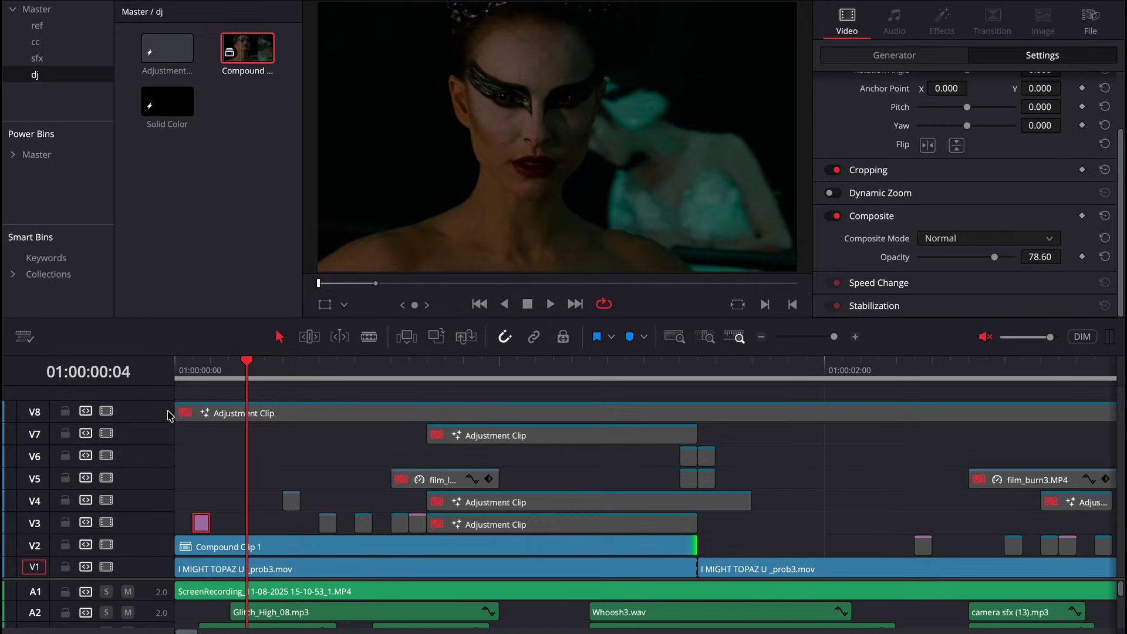
# Enable the short V4 clip at 01:00:00:06 and compare its cropping and zoom with Compound Clip 1.
pyautogui.click(292, 501)
pyautogui.press('Left')
pyautogui.press('Left')
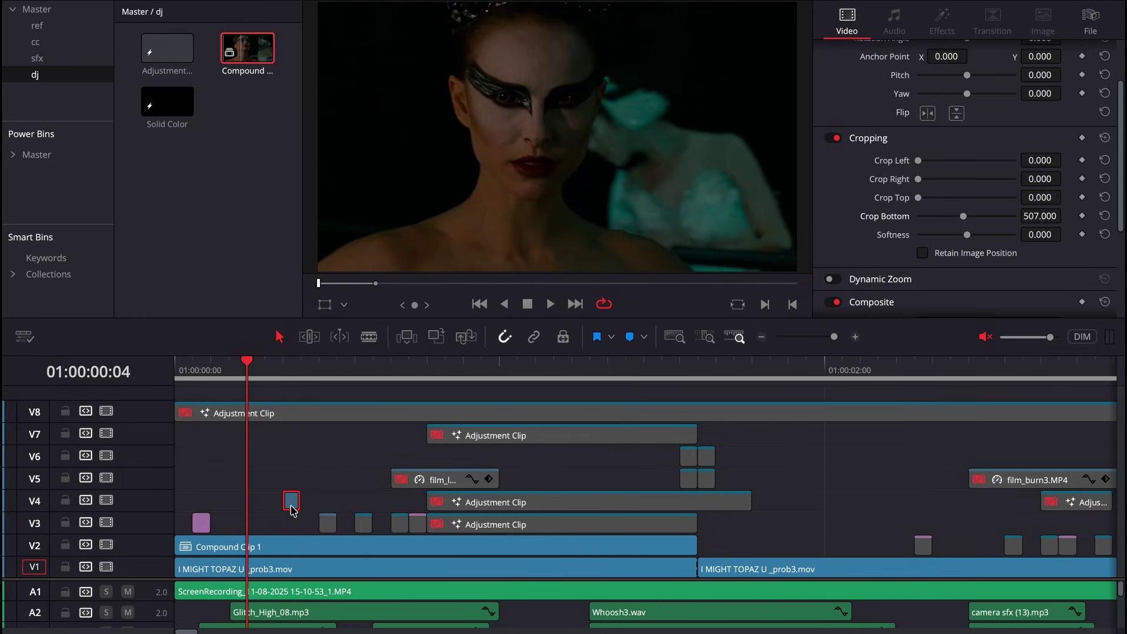
pyautogui.press('Right')
pyautogui.press('Right')
pyautogui.click(304, 551)
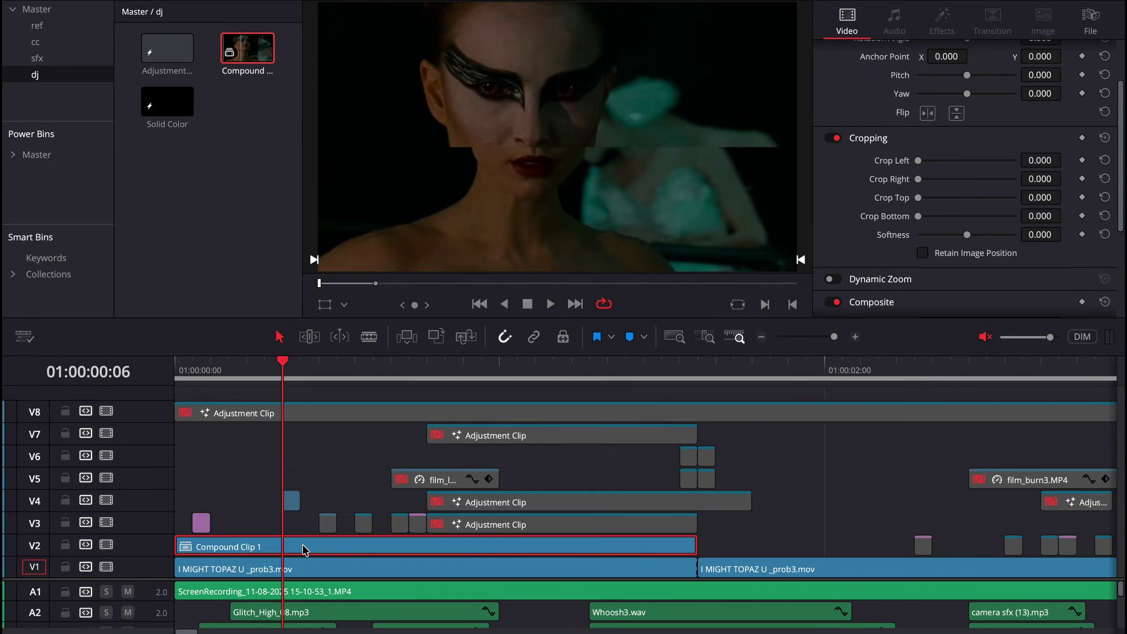
pyautogui.click(292, 500)
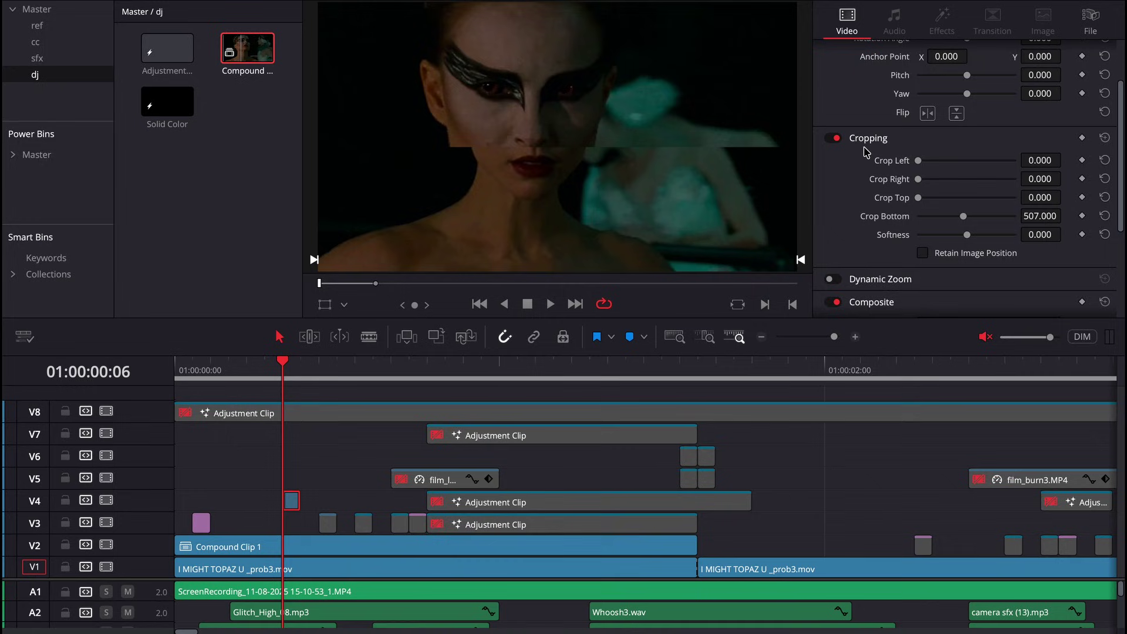
pyautogui.scroll(3, 995, 131)
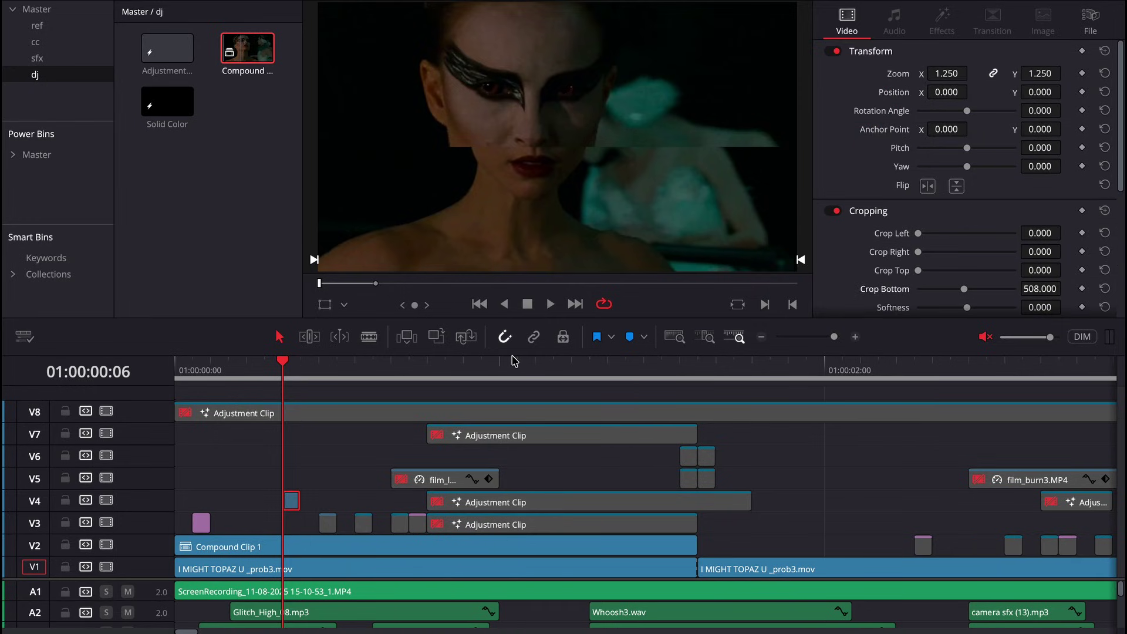
# Enable the short cropped clip on V3 at 01:00:00:08.
pyautogui.press('Right')
pyautogui.press('Right')
pyautogui.click(327, 521)
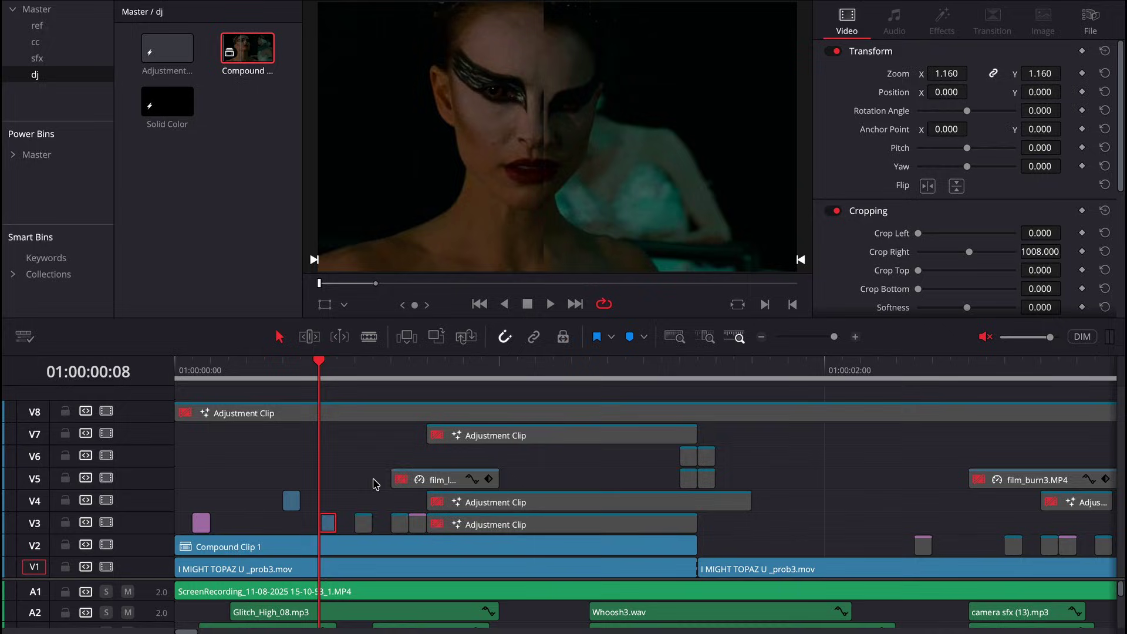
# Enable the short V3 adjustment clips at 01:00:00:10 and 01:00:00:12 and review their effect nodes in Fusion.
pyautogui.press('Right')
pyautogui.press('Right')
pyautogui.moveTo(349, 380); pyautogui.dragTo(359, 390)
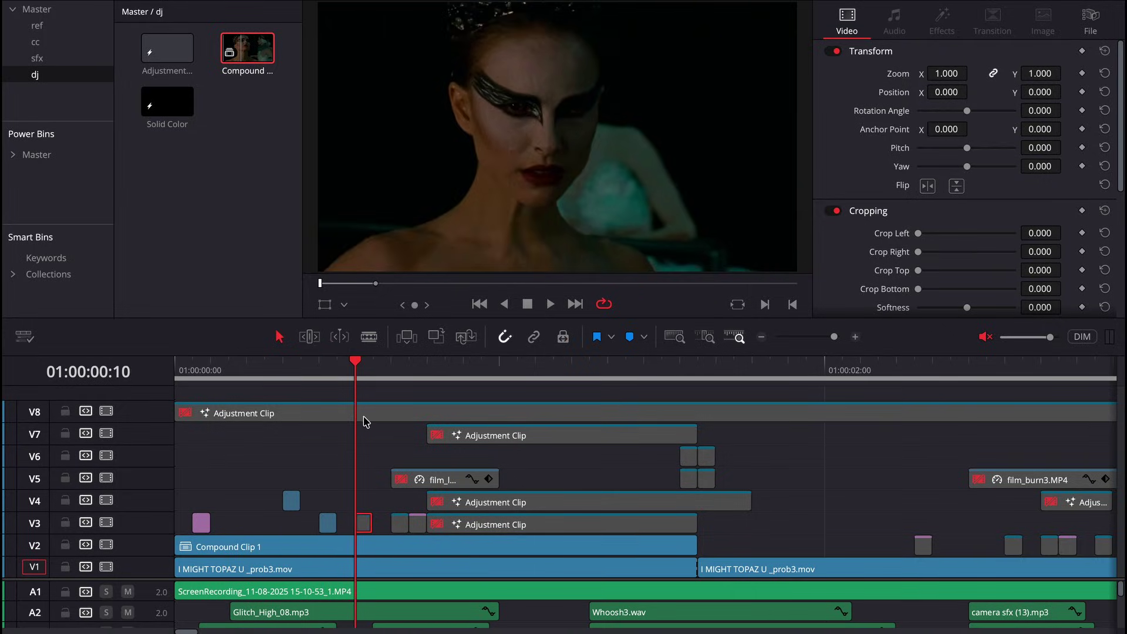
pyautogui.press('d')
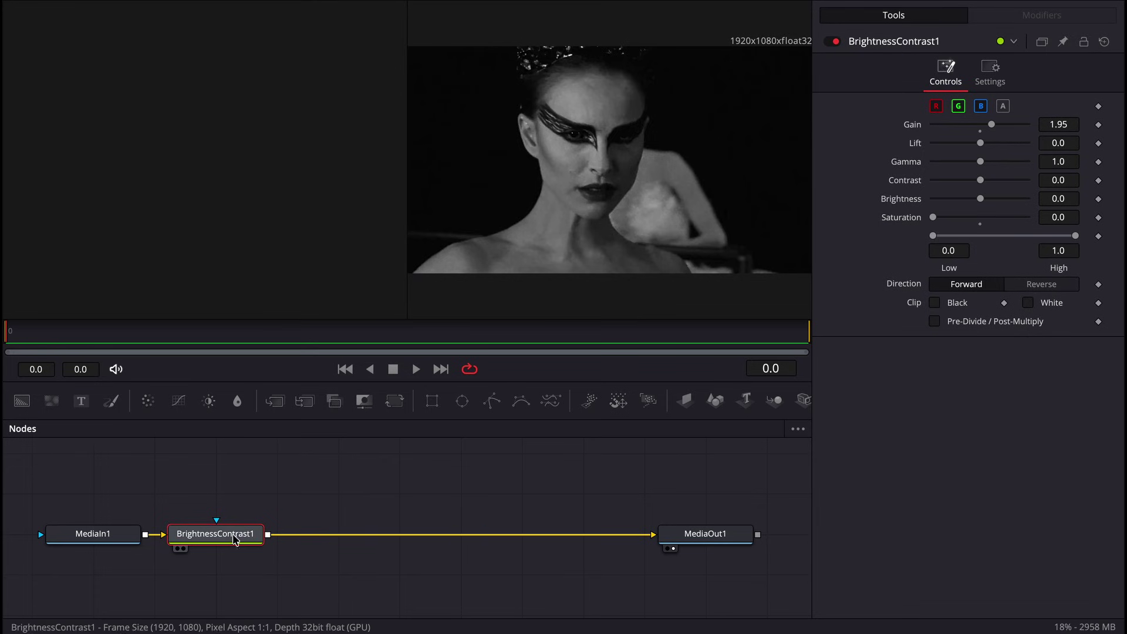
pyautogui.moveTo(233, 538); pyautogui.dragTo(276, 529)
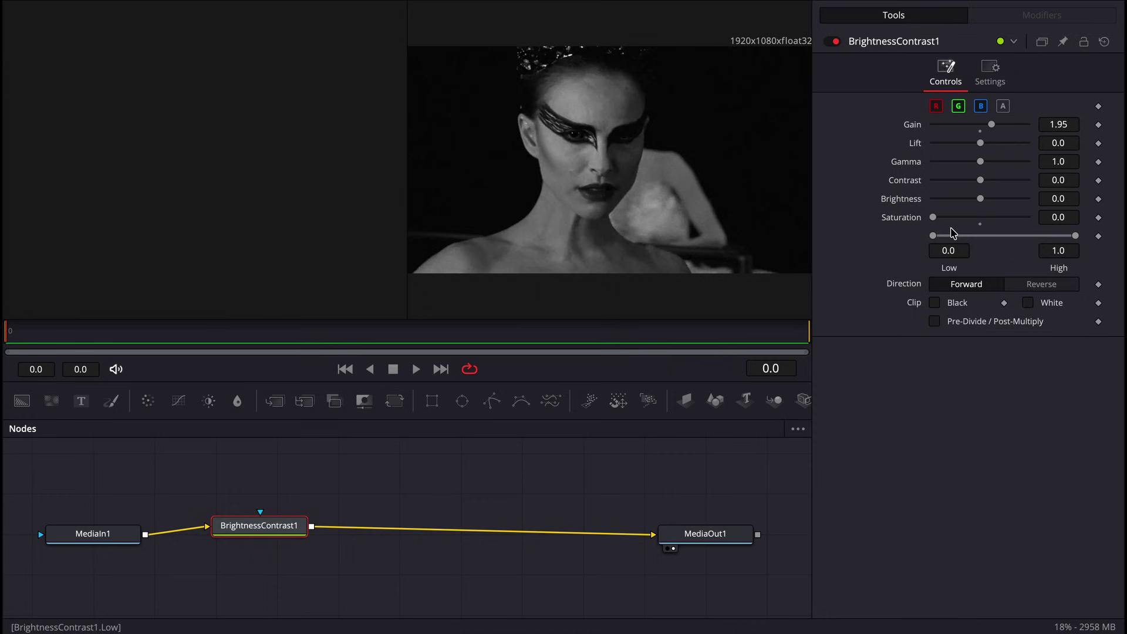
pyautogui.moveTo(991, 124); pyautogui.dragTo(990, 124)
pyautogui.click(509, 633)
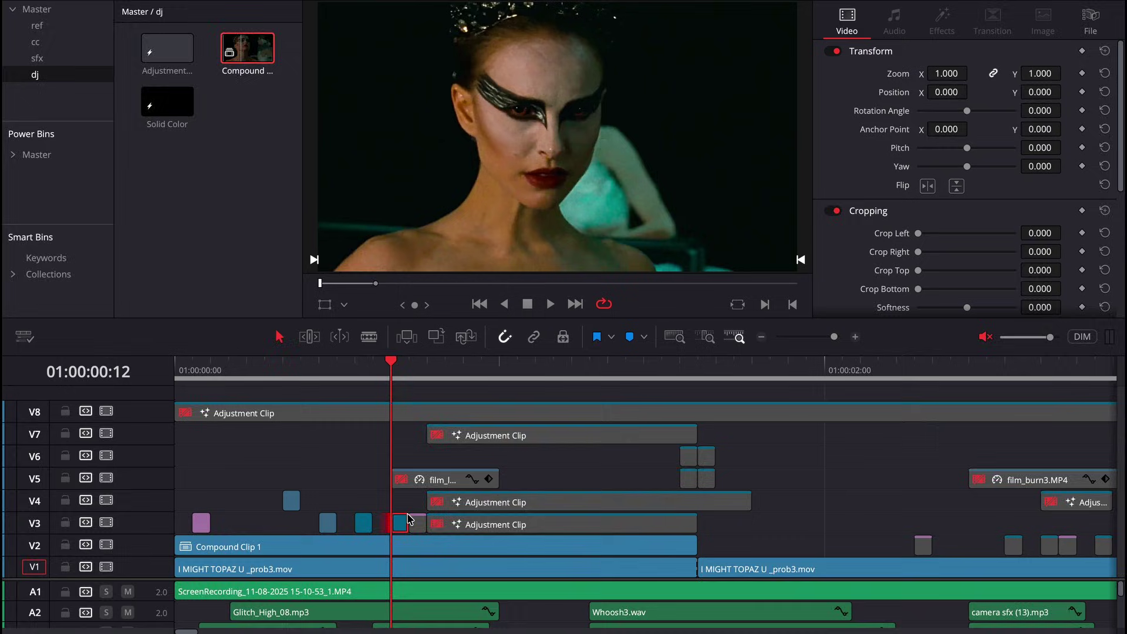
pyautogui.hotkey('shift', '5')
pyautogui.hotkey('shift', '4')
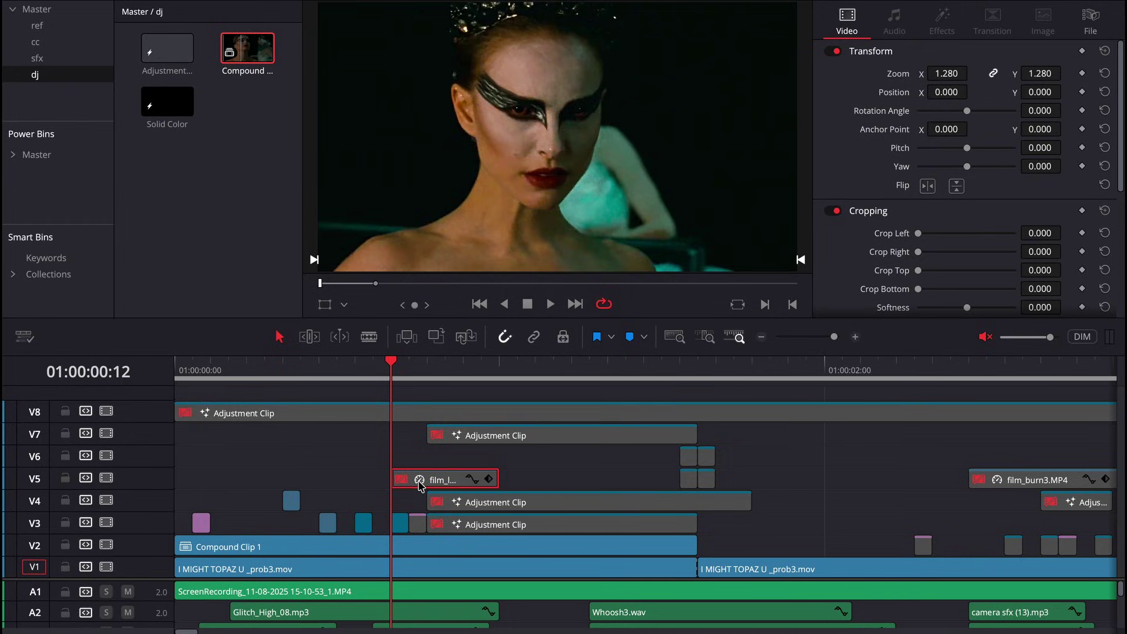
# Enable the film leader overlay clip on V5 and review its composite mode.
pyautogui.moveTo(405, 380)
pyautogui.mouseDown()
pyautogui.moveTo(427, 377)
pyautogui.moveTo(410, 379)
pyautogui.mouseUp()
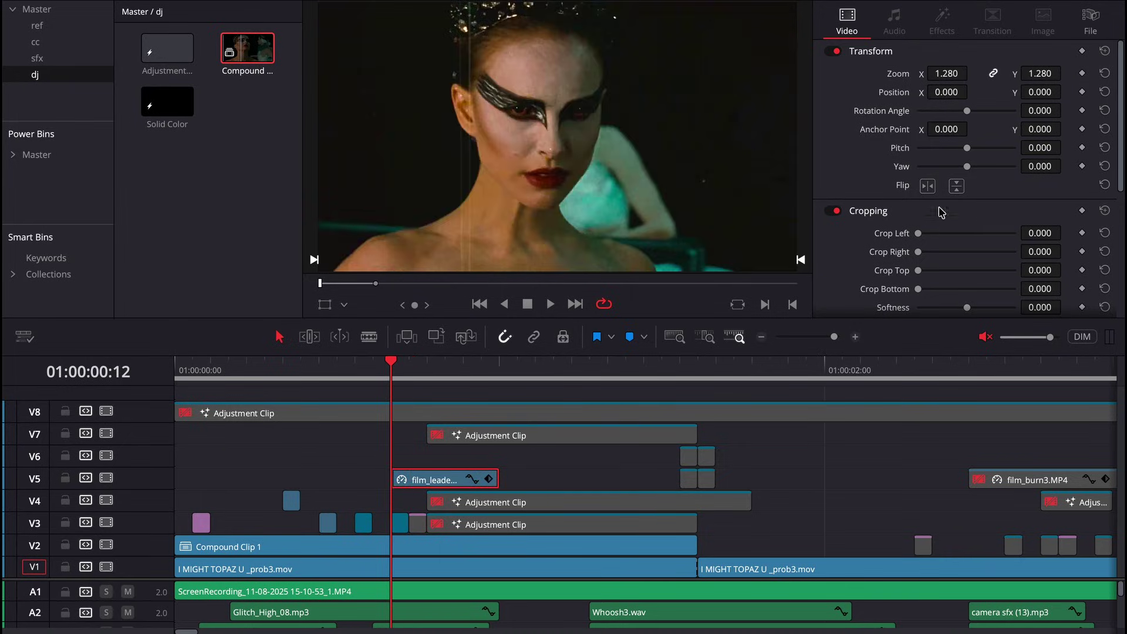
pyautogui.scroll(-5, 942, 211)
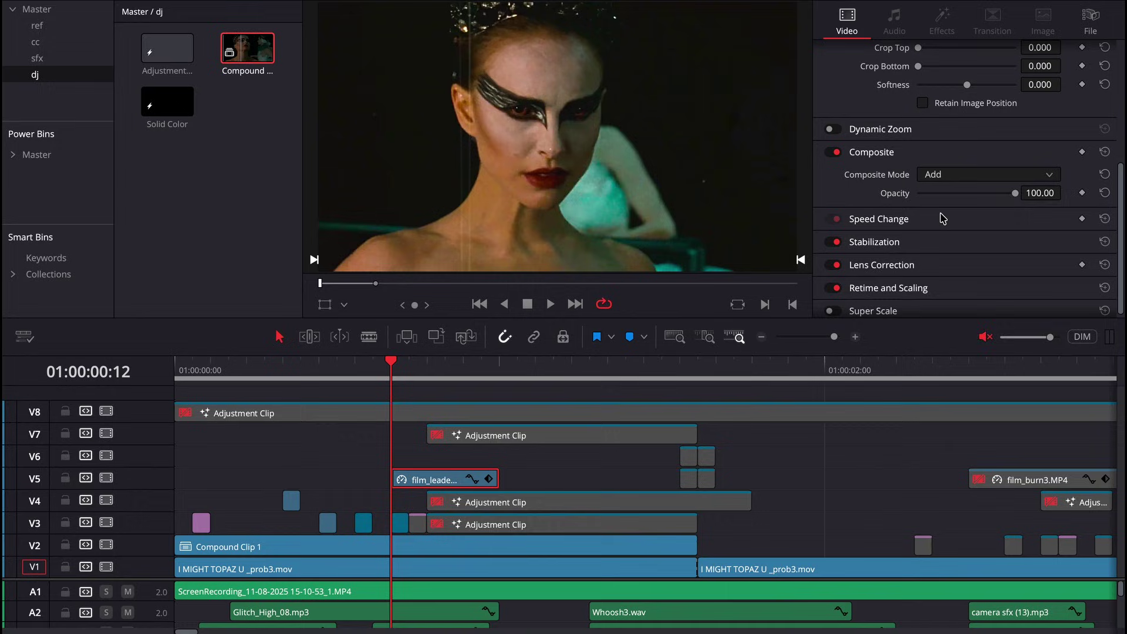
pyautogui.click(968, 178)
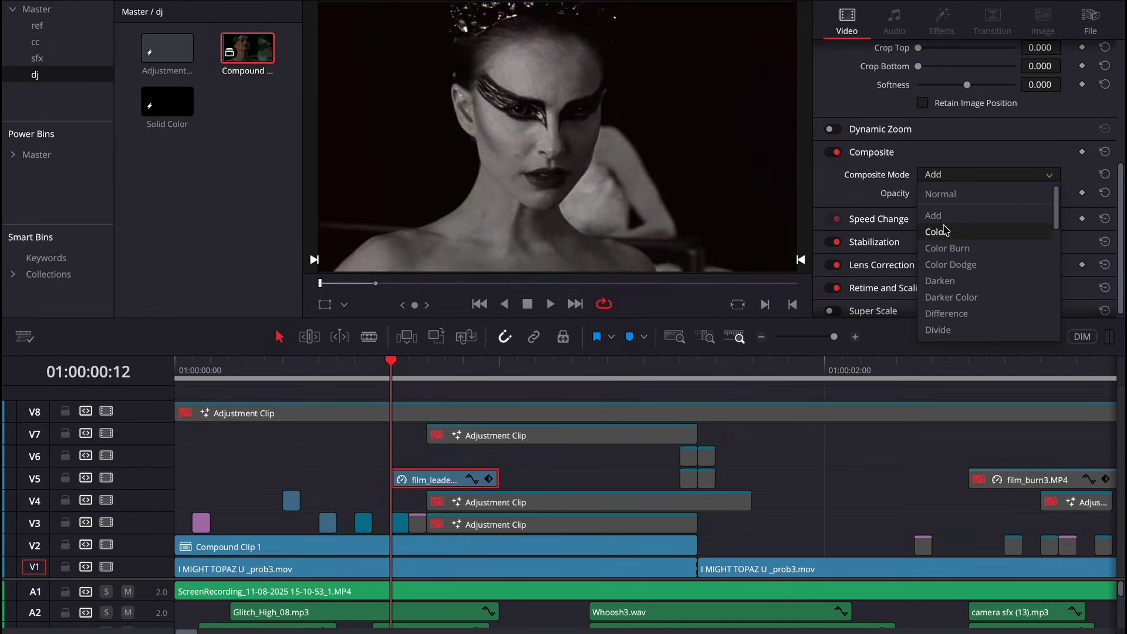
pyautogui.click(862, 189)
# Enable the solid color clip on V3 at 01:00:00:13, comparing the frame with the clip off and on.
pyautogui.moveTo(397, 379); pyautogui.dragTo(427, 380)
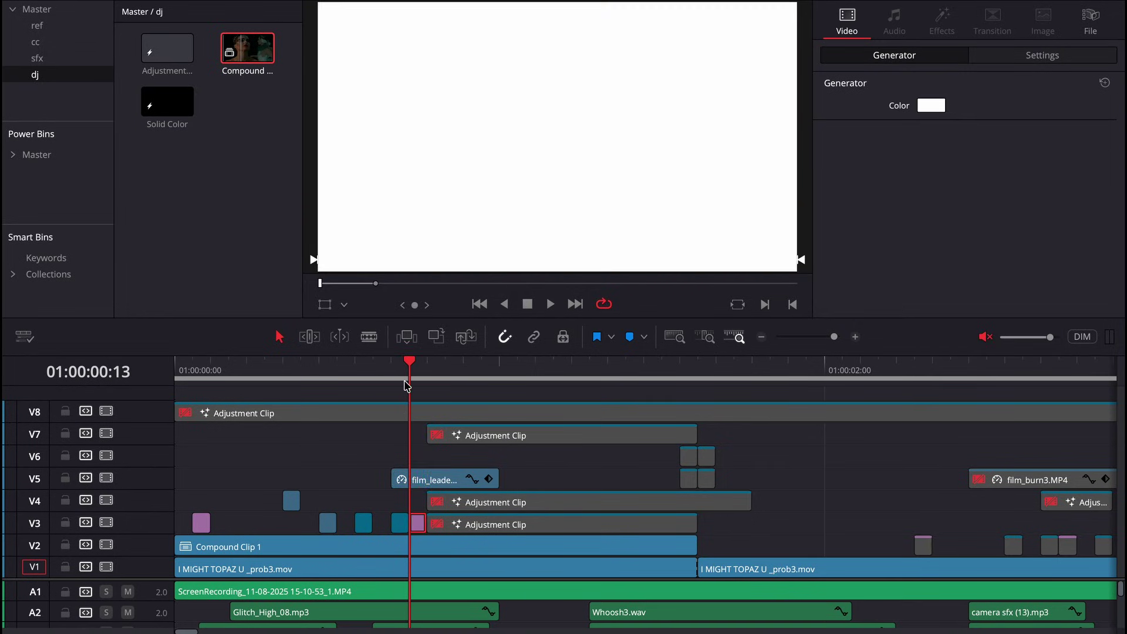
pyautogui.press('d')
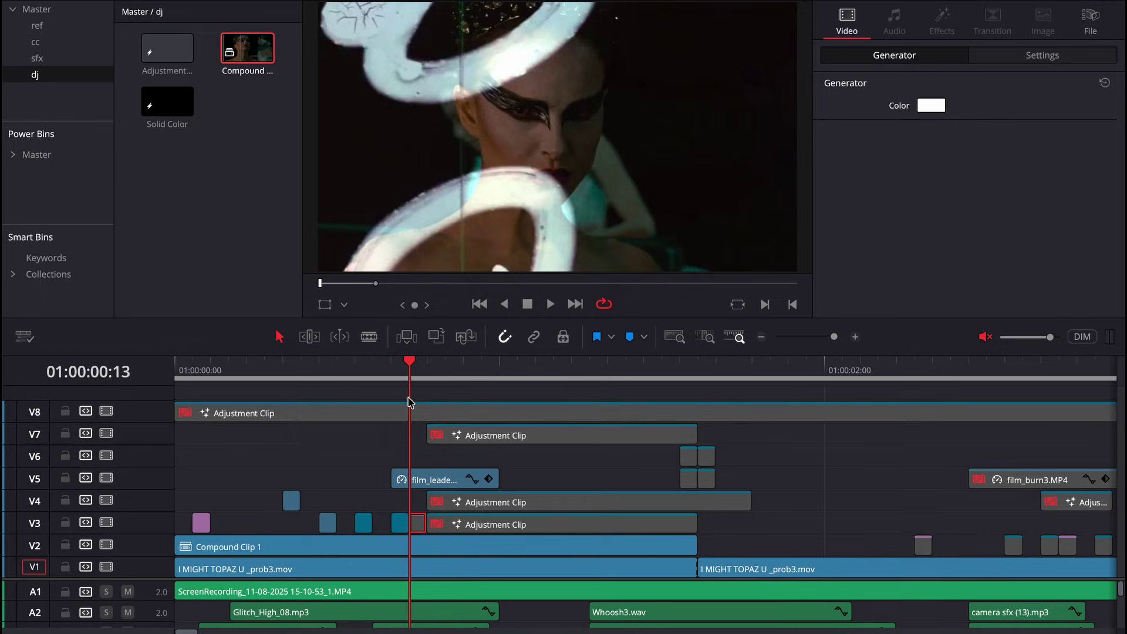
pyautogui.press('d')
pyautogui.moveTo(401, 377); pyautogui.dragTo(446, 379)
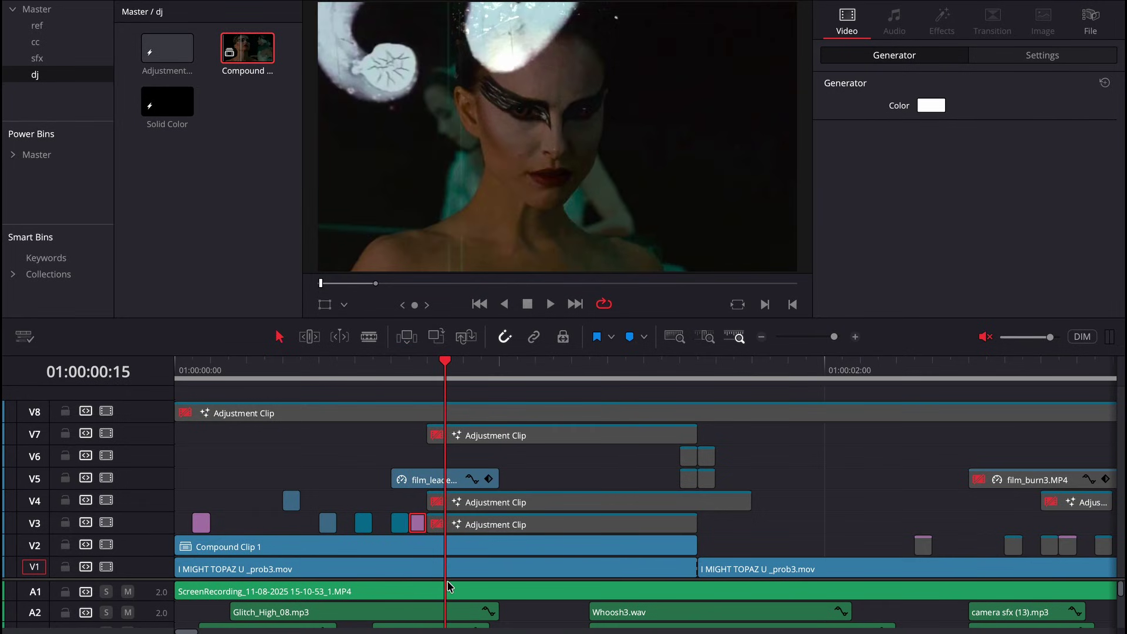
# Enable the adjustment clip on V7, play it back, and review its Transform node in Fusion.
pyautogui.click(461, 435)
pyautogui.press('d')
pyautogui.click(300, 380)
pyautogui.press('space')
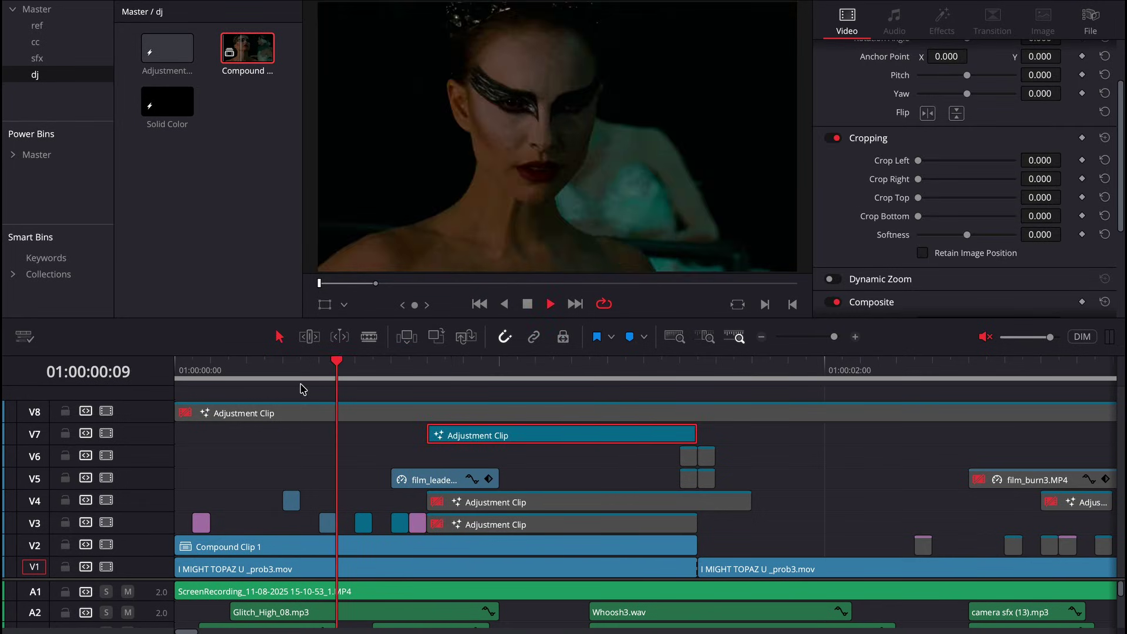
pyautogui.click(434, 377)
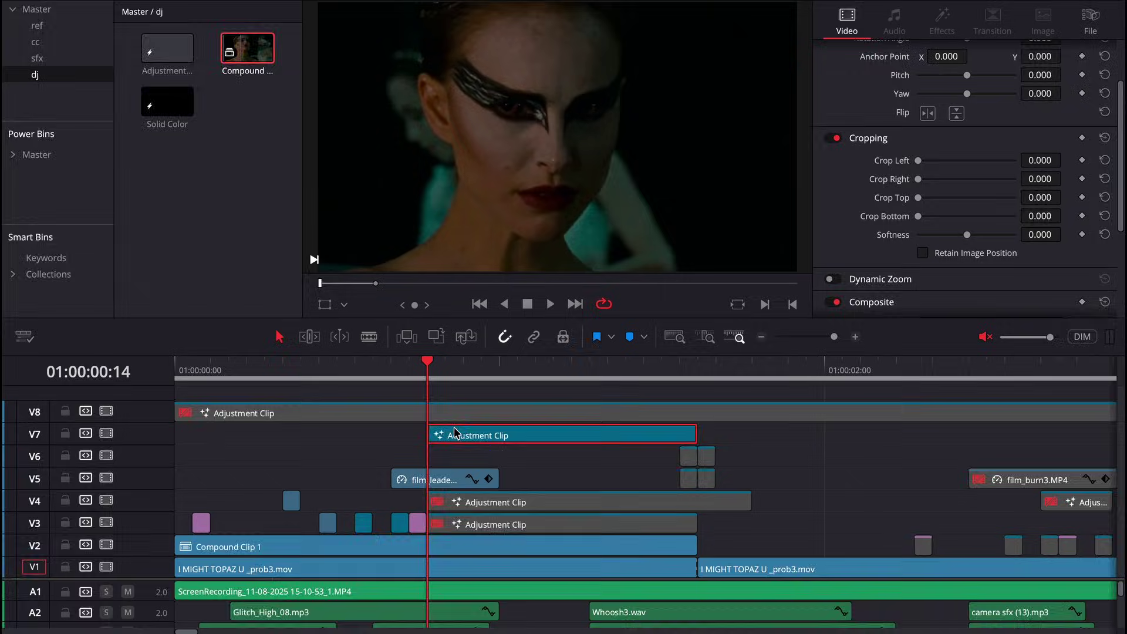
pyautogui.hotkey('shift', '5')
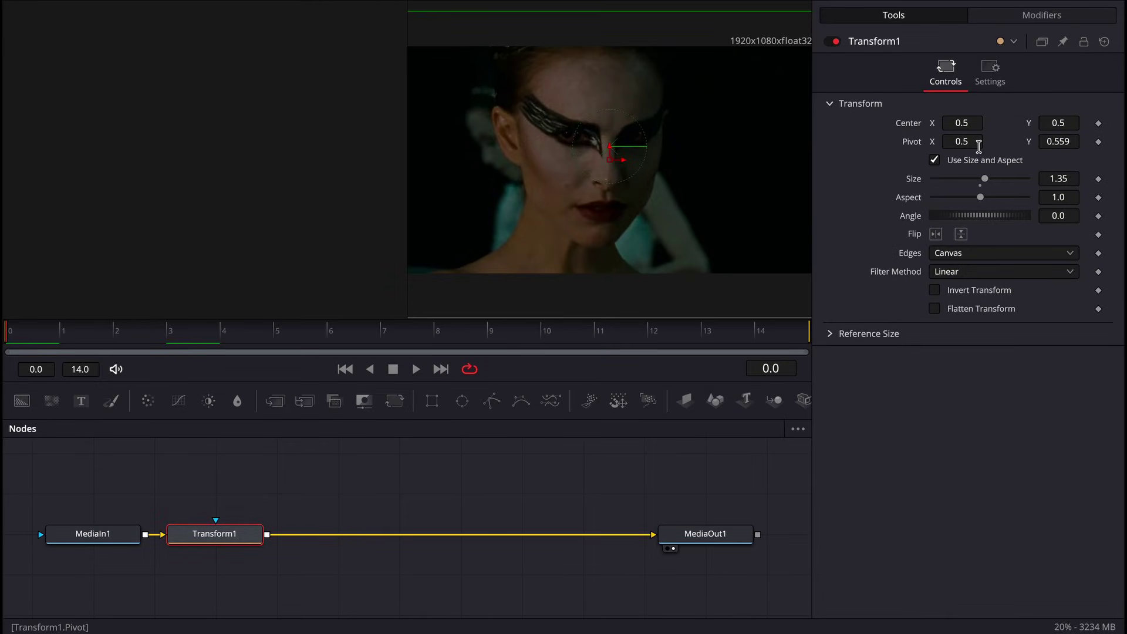
pyautogui.hotkey('shift', '4')
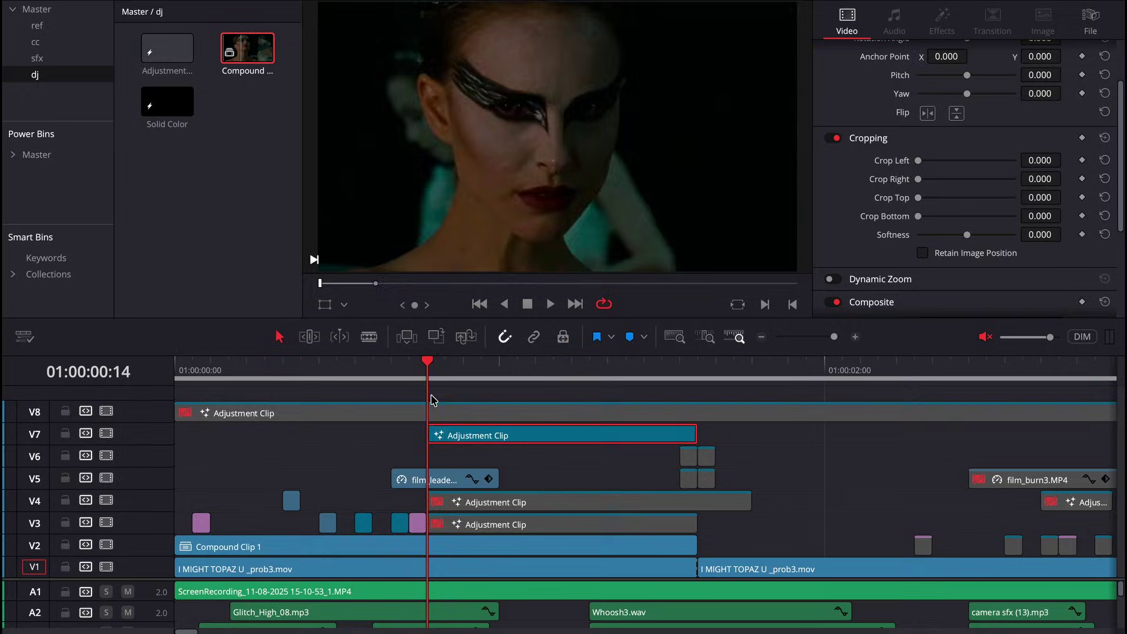
pyautogui.click(393, 393)
pyautogui.press('space')
# Enable the long adjustment clip on V4 and examine the S_Hotspots threshold keyframes and spline curve in Fusion.
pyautogui.click(499, 506)
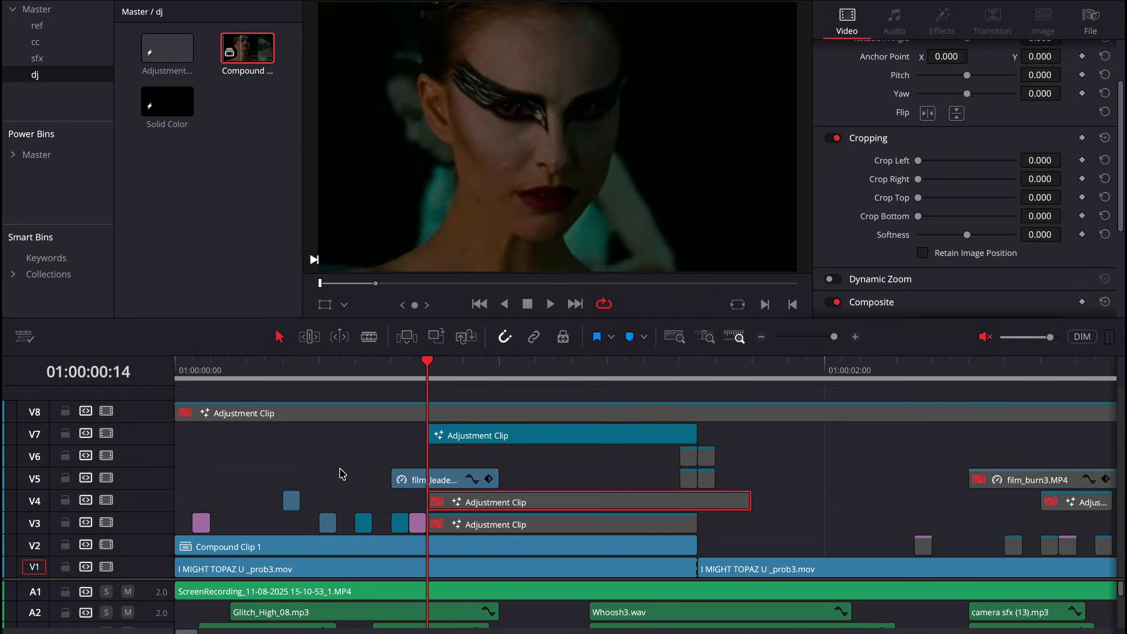
pyautogui.hotkey('shift', '5')
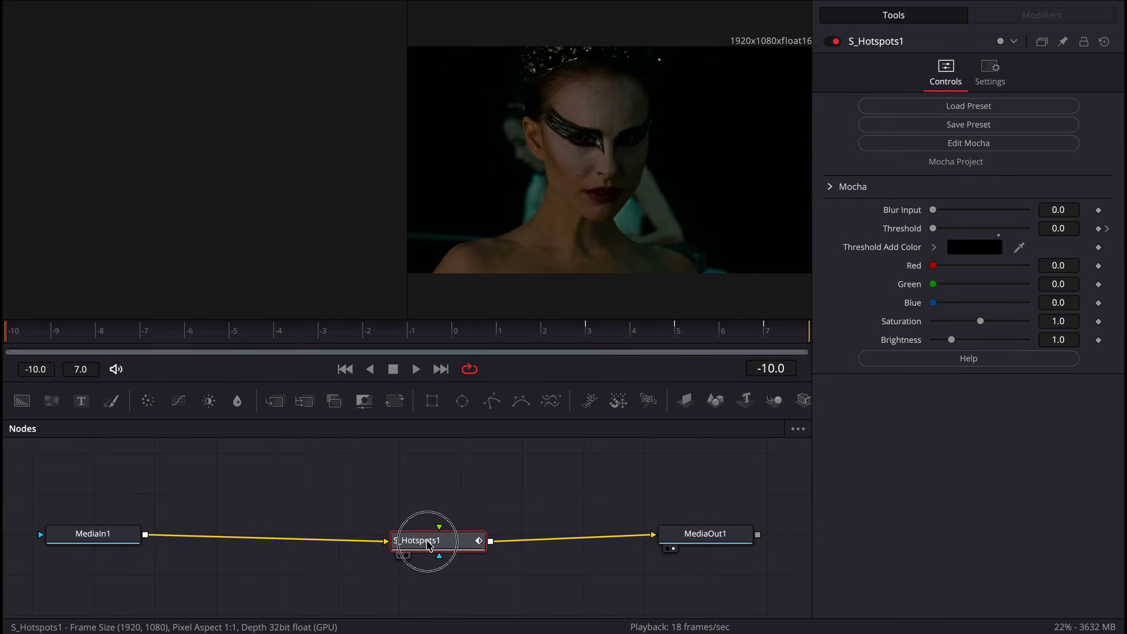
pyautogui.hotkey('alt', ']')
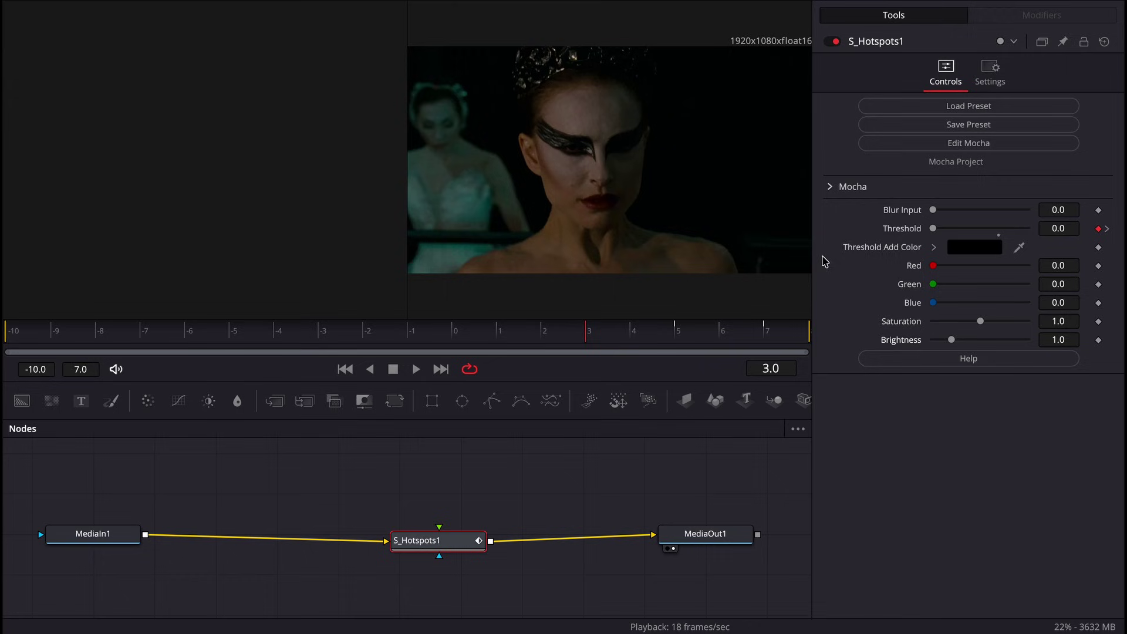
pyautogui.press('Left')
pyautogui.click(592, 340)
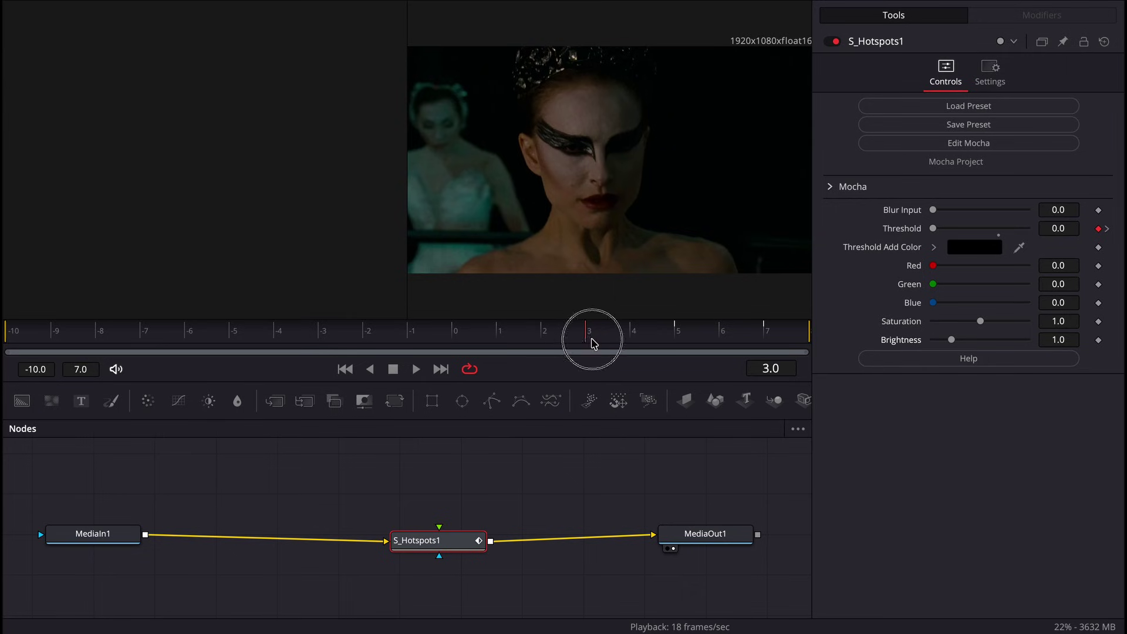
pyautogui.click(667, 337)
pyautogui.moveTo(348, 470); pyautogui.dragTo(339, 471)
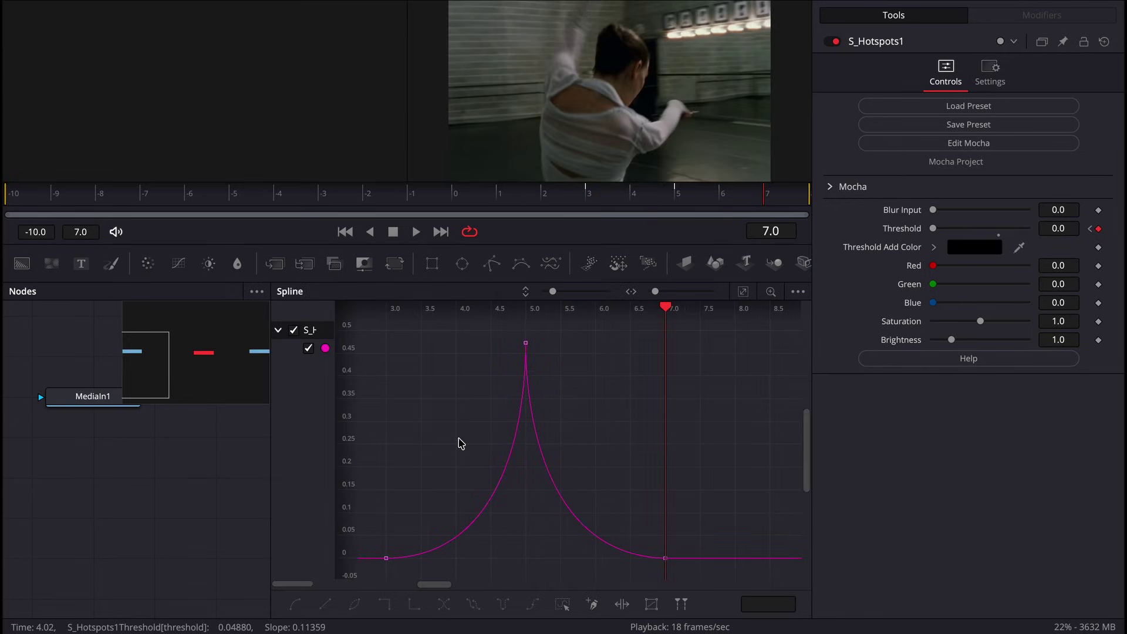
pyautogui.scroll(-3, 469, 446)
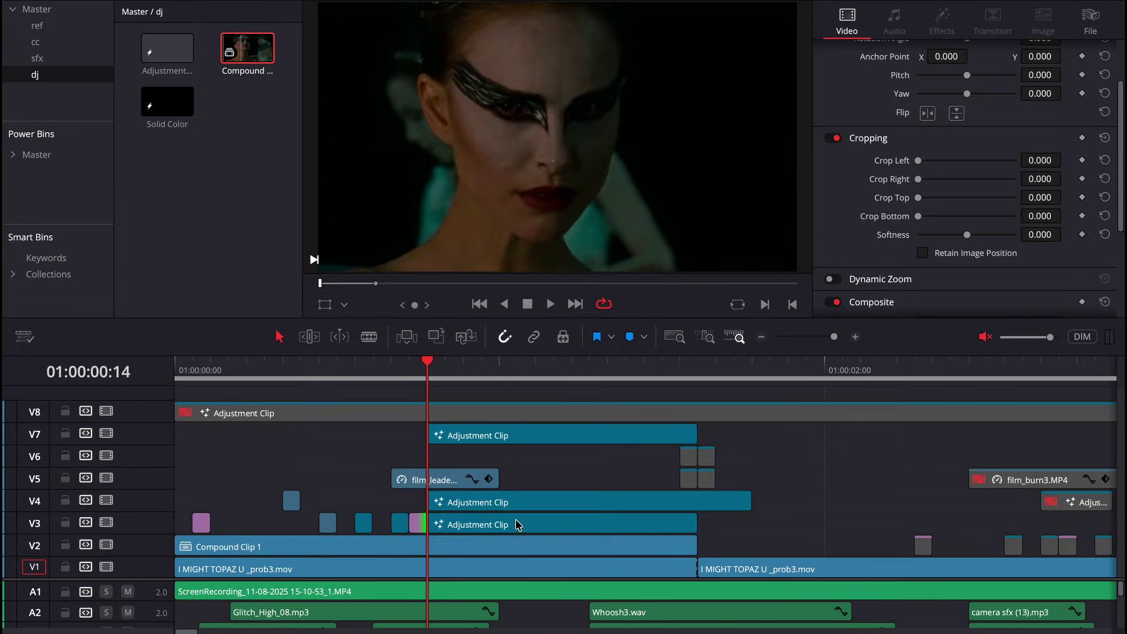
# Compare the V3 adjustment clip at 01:00:00:14 off and on, leave it enabled, and open its keyframe splines in Fusion.
pyautogui.click(518, 525)
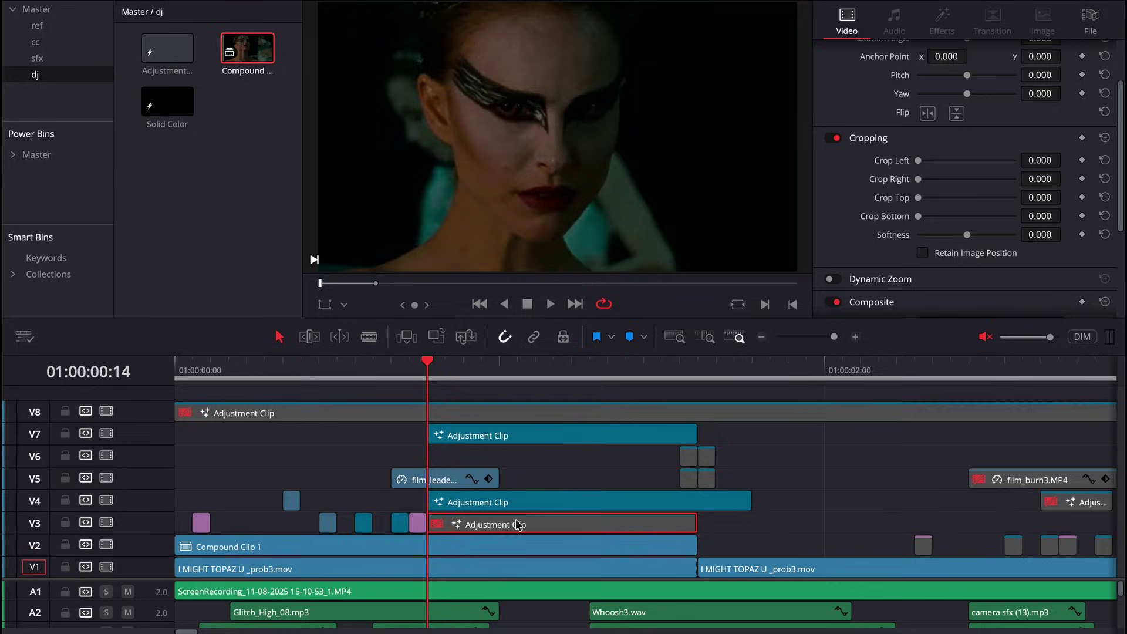
pyautogui.press('d')
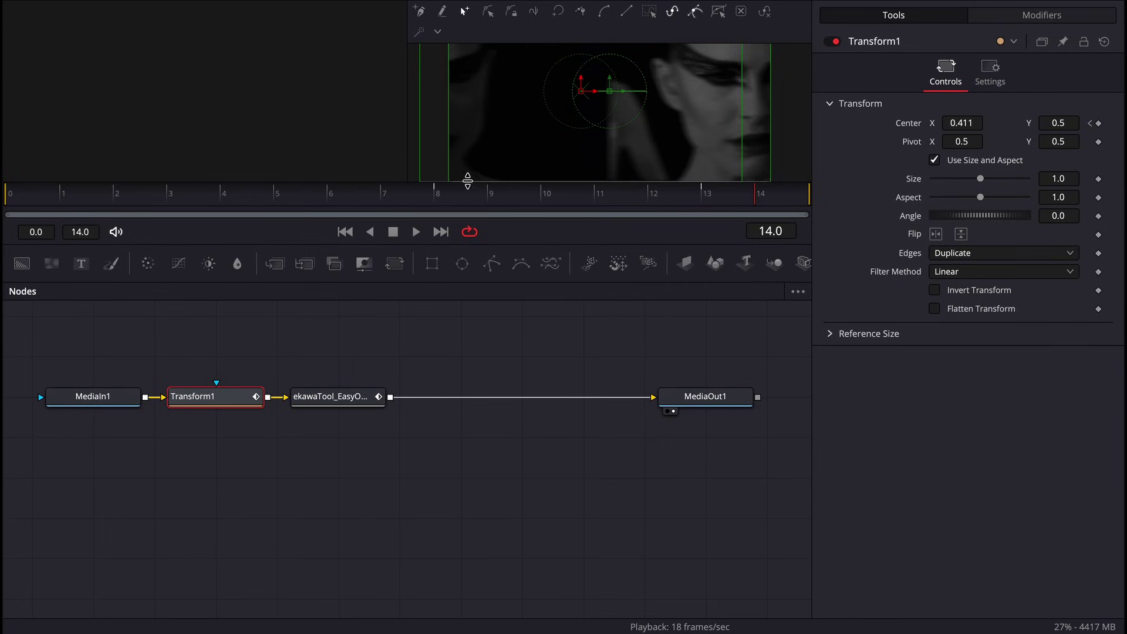
pyautogui.click(433, 195)
pyautogui.moveTo(431, 191); pyautogui.dragTo(818, 187)
pyautogui.click(806, 2)
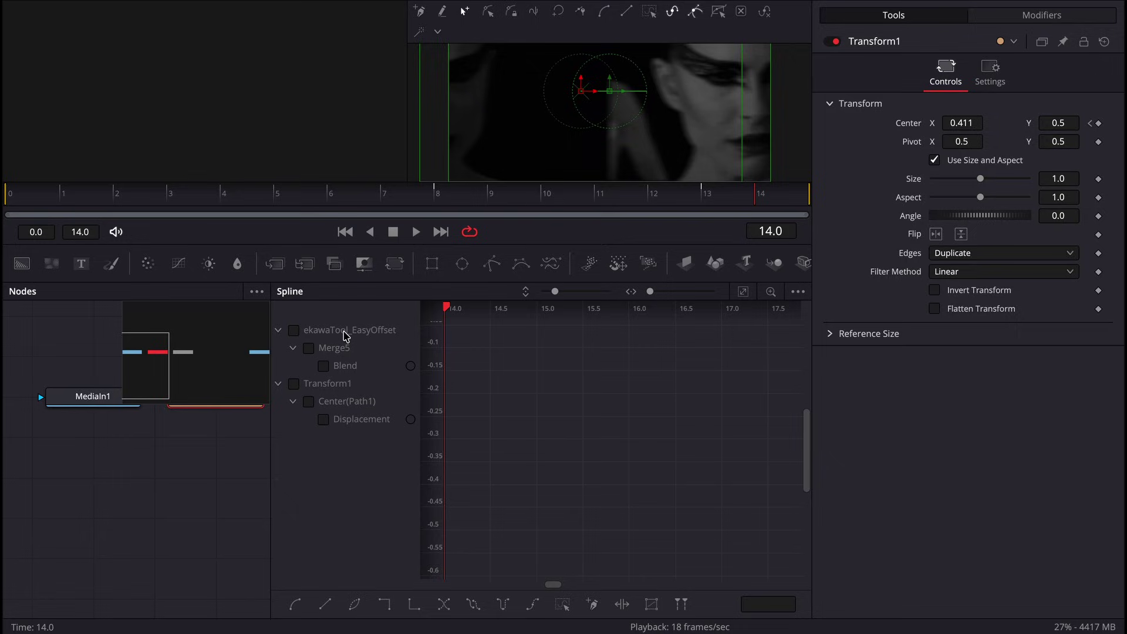
# Examine the Transform1 displacement and EasyOffset blend curves, including frame 13, and review the EasyOffset node's controls.
pyautogui.click(301, 330)
pyautogui.click(294, 384)
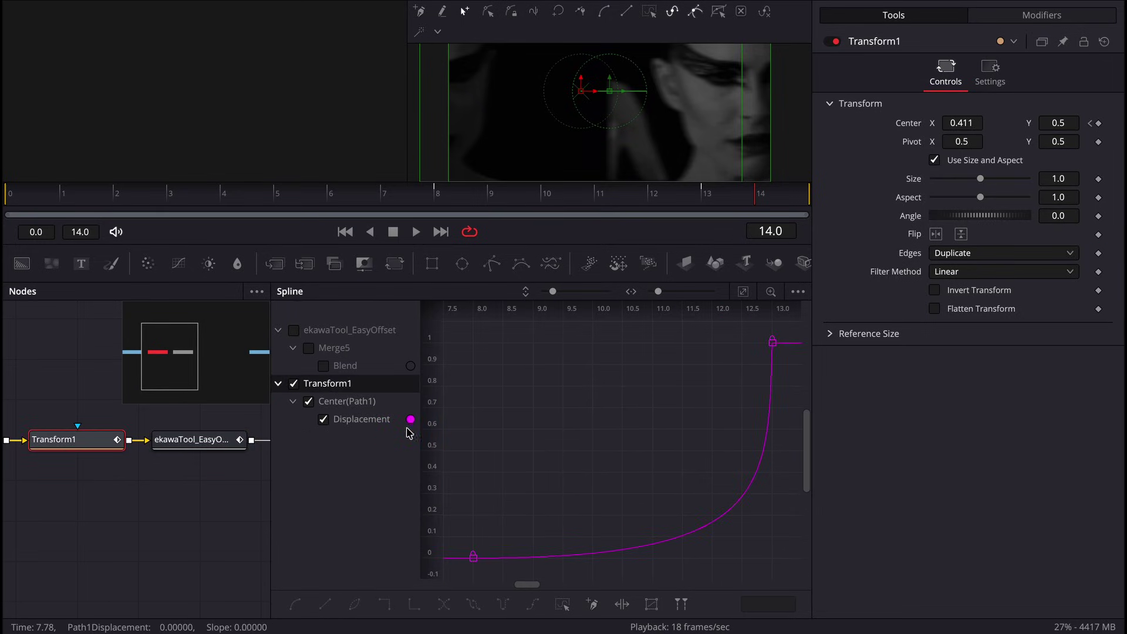
pyautogui.click(350, 453)
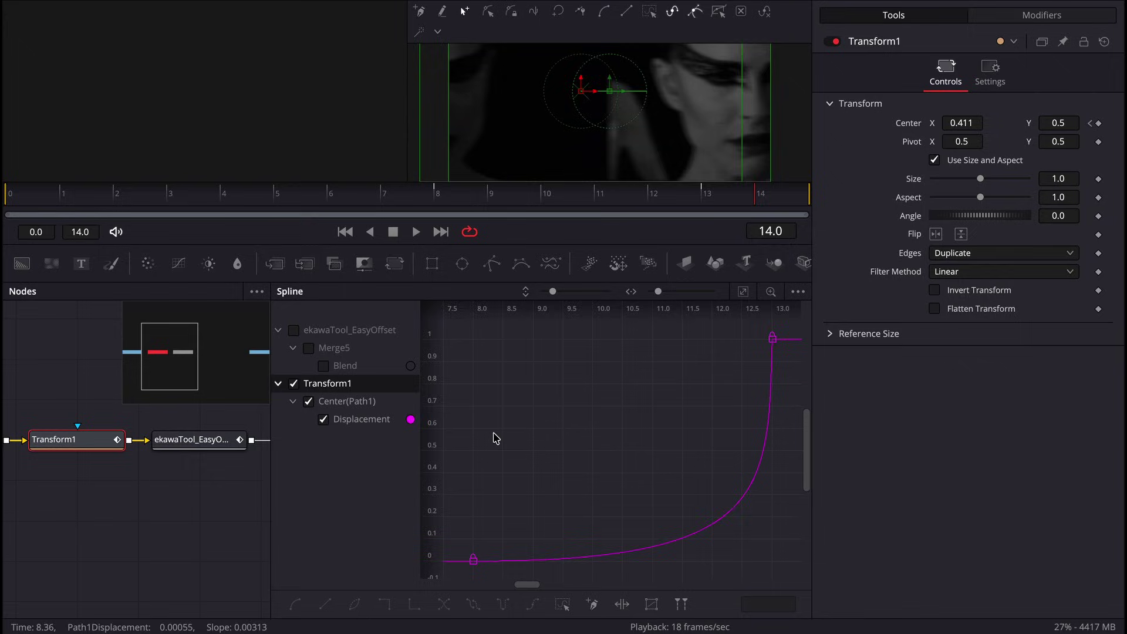
pyautogui.click(743, 185)
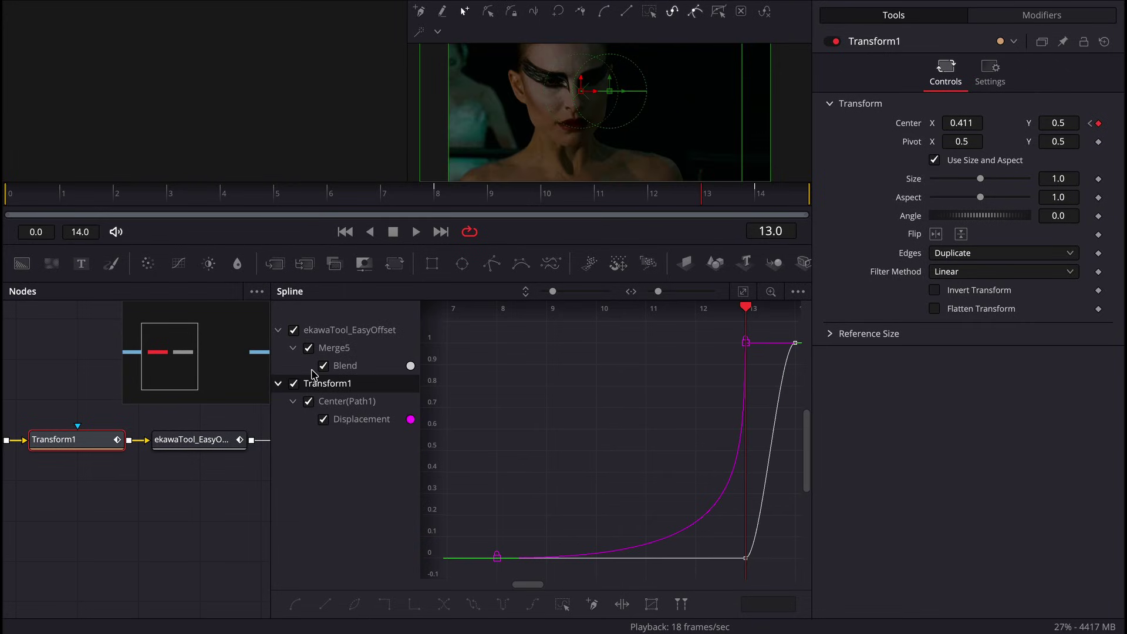
pyautogui.click(200, 440)
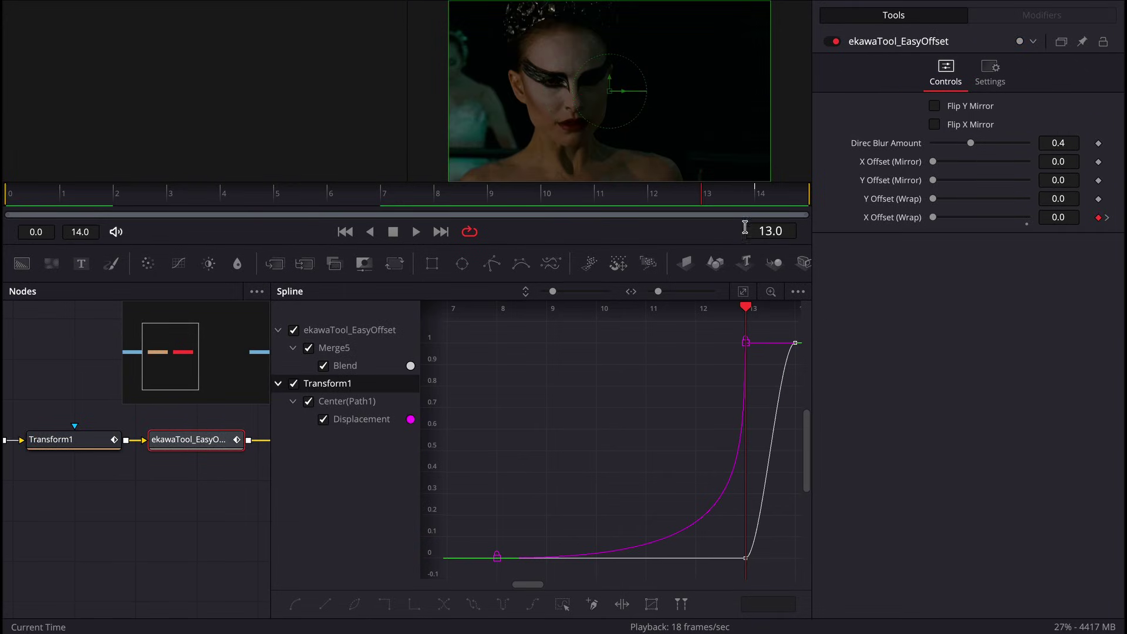
pyautogui.click(558, 201)
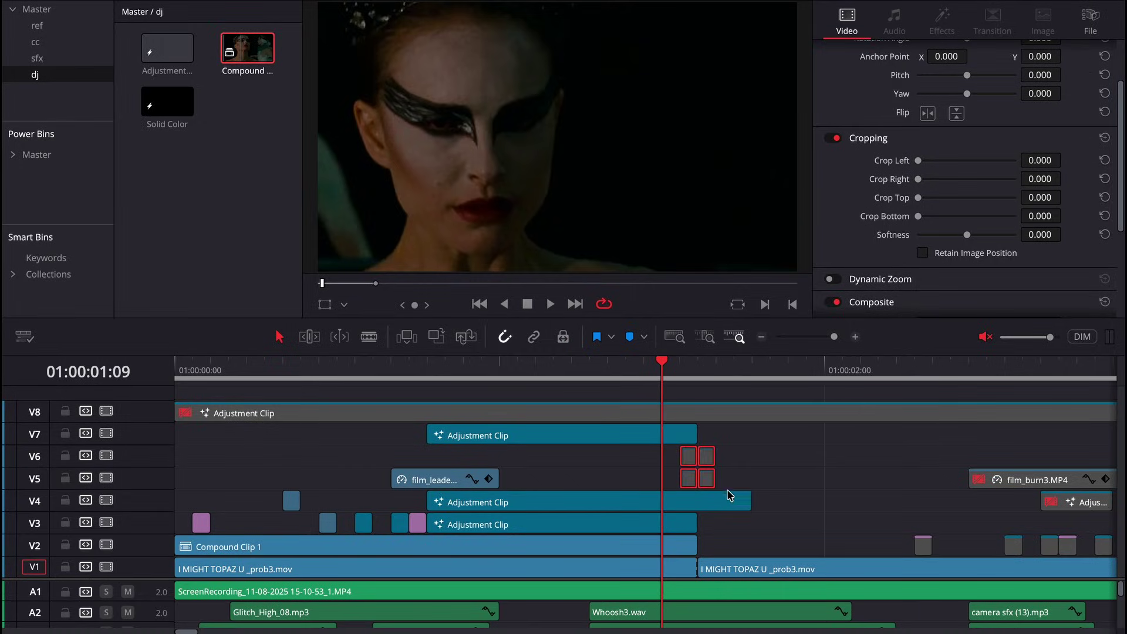
# Enable the four short adjustment clips on V5 and V6 around 01:00:01:11 and review their DirectionalBlur and BrightnessContrast nodes in Fusion.
pyautogui.click(687, 467)
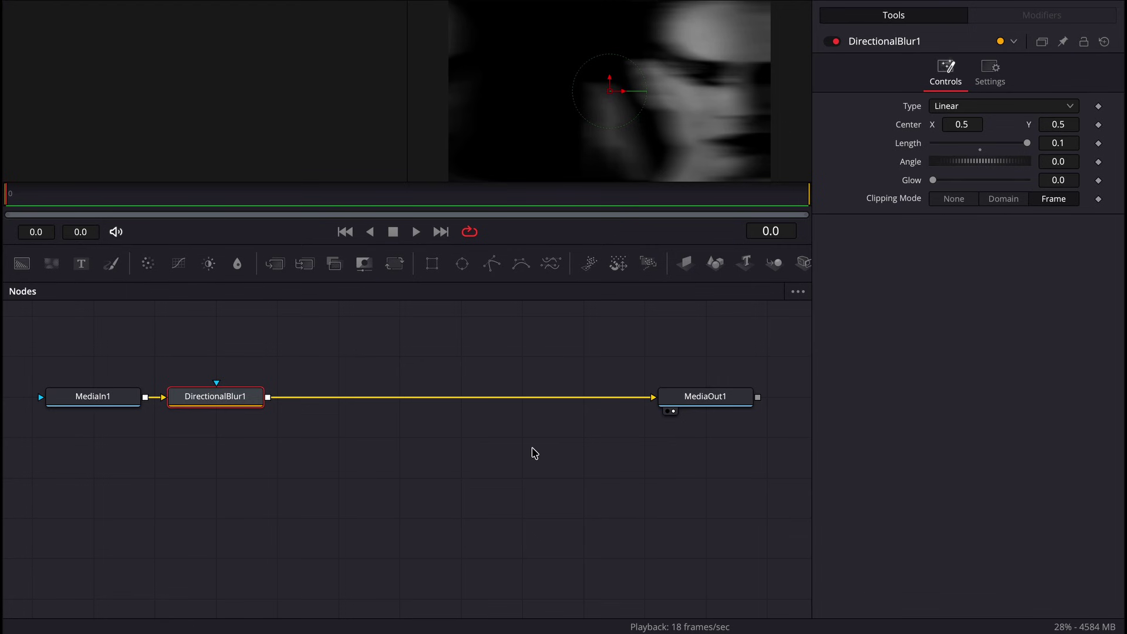
pyautogui.moveTo(221, 403); pyautogui.dragTo(280, 405)
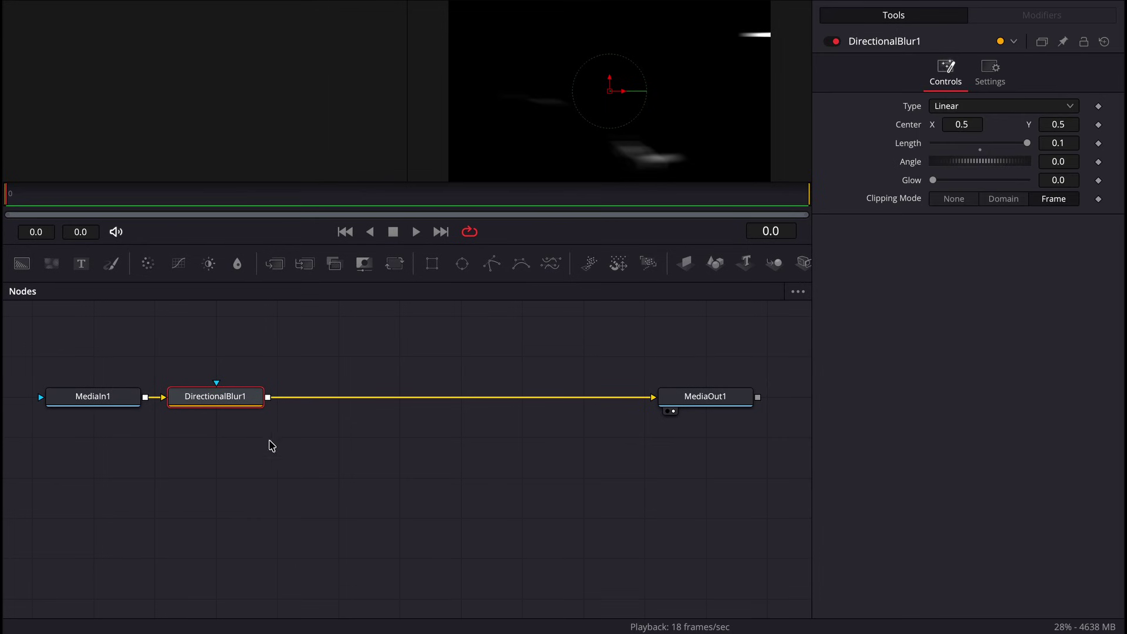
pyautogui.moveTo(218, 404); pyautogui.dragTo(289, 409)
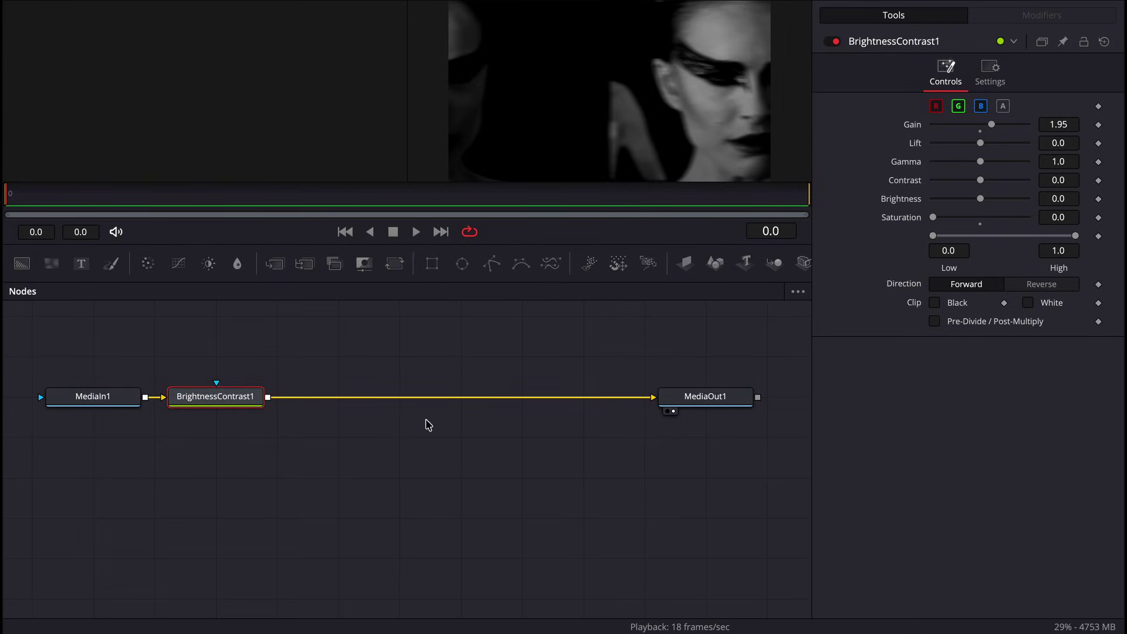
pyautogui.moveTo(217, 396); pyautogui.dragTo(391, 386)
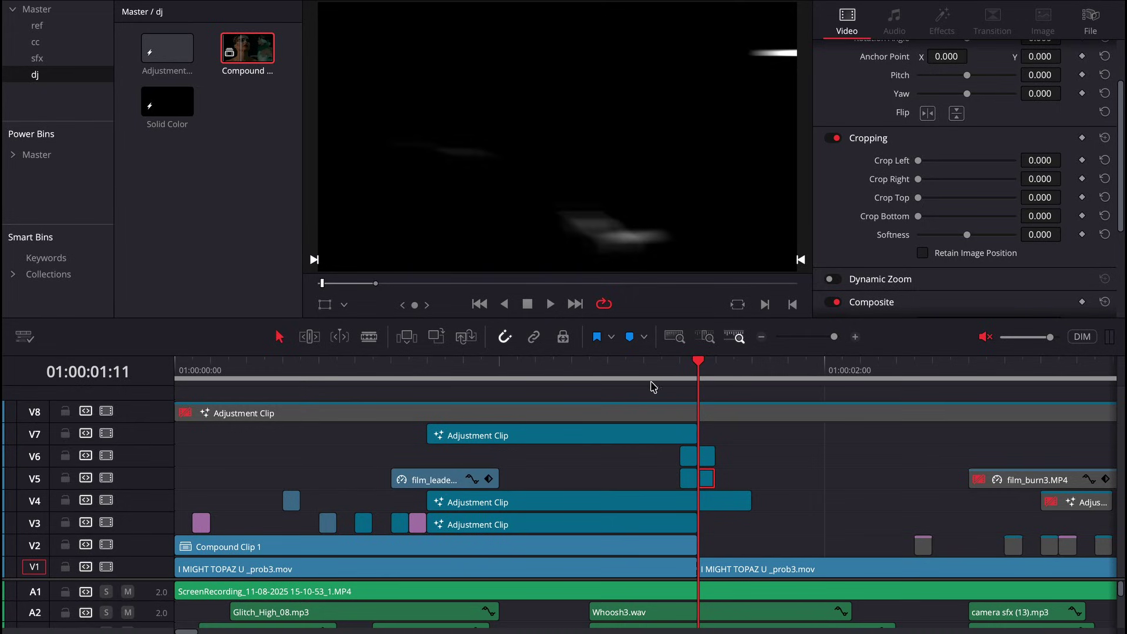
# Play back the blur transition from 01:00:01:09, and replay the edit from the start of the timeline.
pyautogui.click(653, 382)
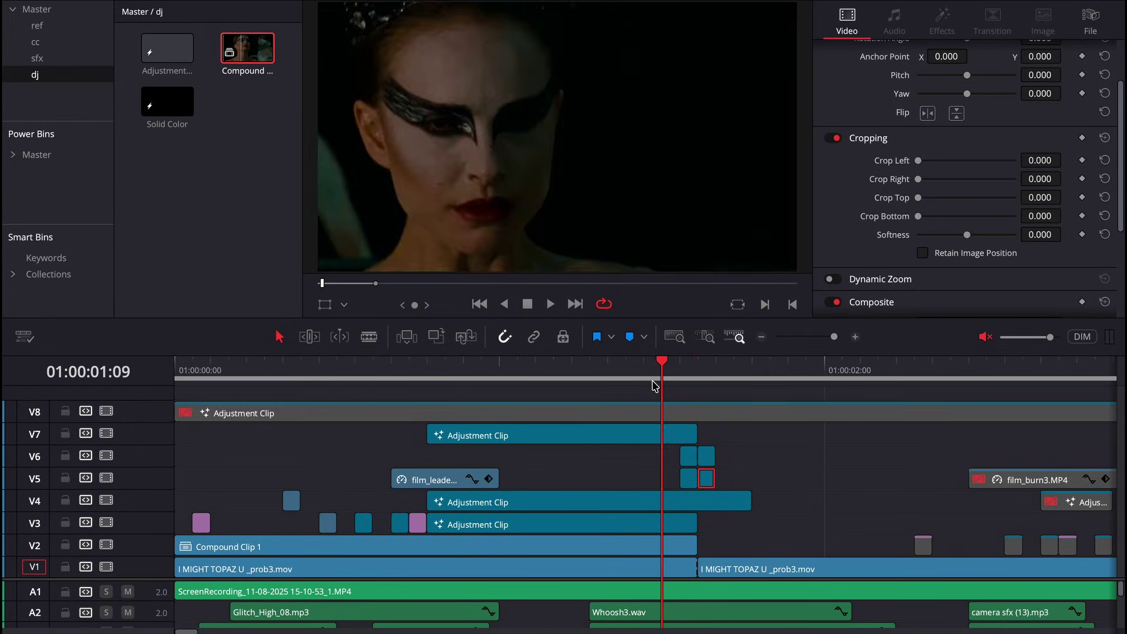
pyautogui.press('space')
pyautogui.press('space')
pyautogui.moveTo(660, 381); pyautogui.dragTo(178, 442)
pyautogui.press('space')
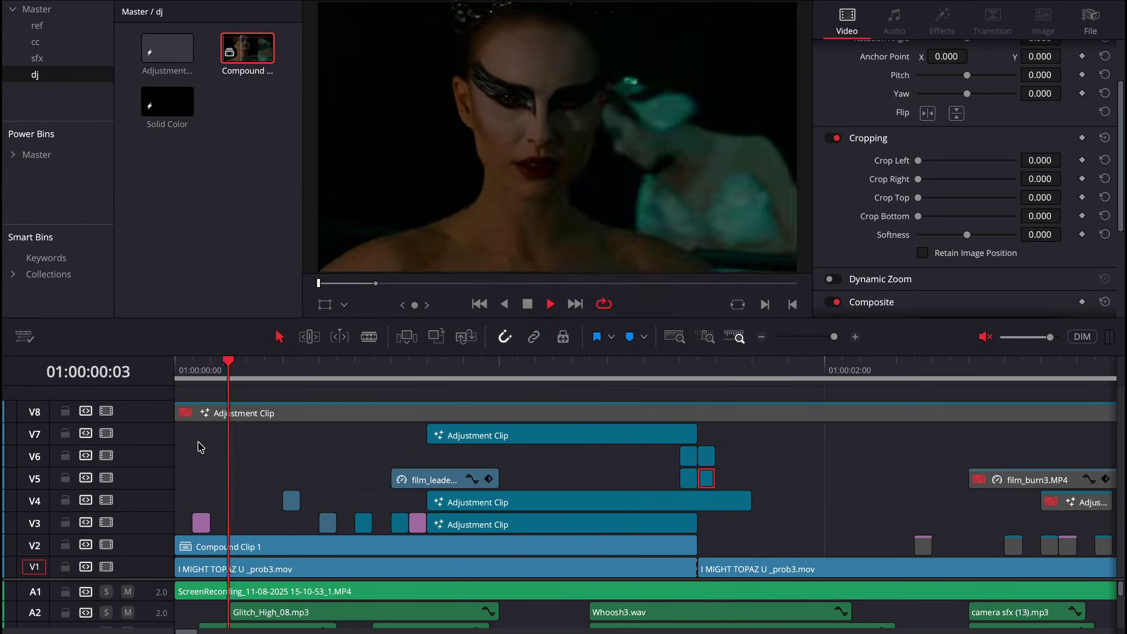
pyautogui.press('space')
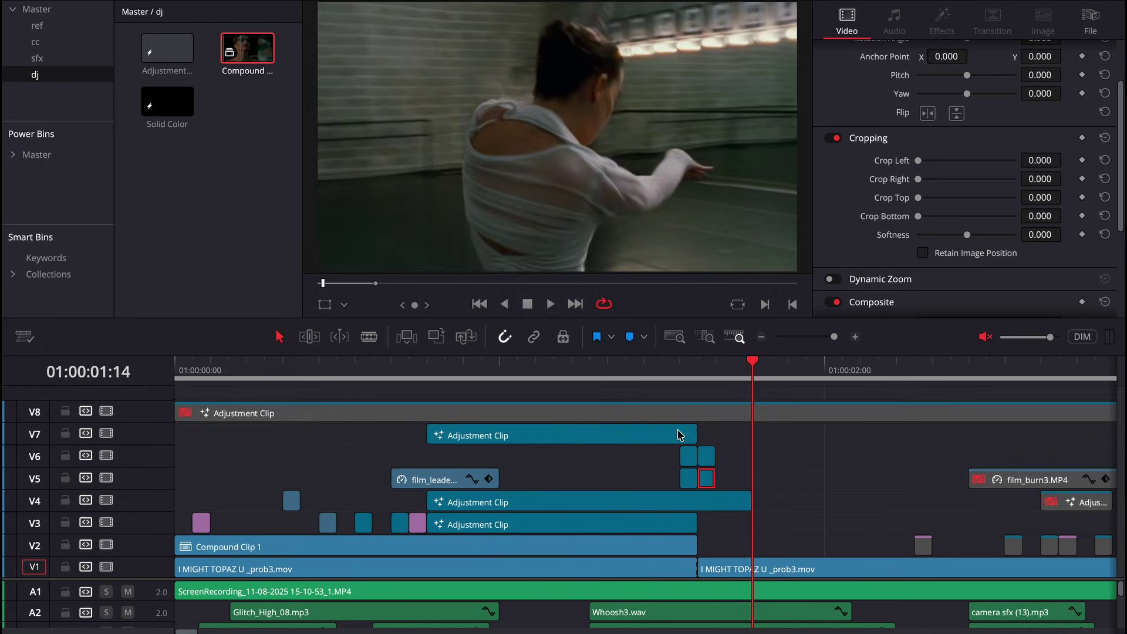
# Play back the second shot on V1 from the cut at 01:00:01:11.
pyautogui.click(698, 390)
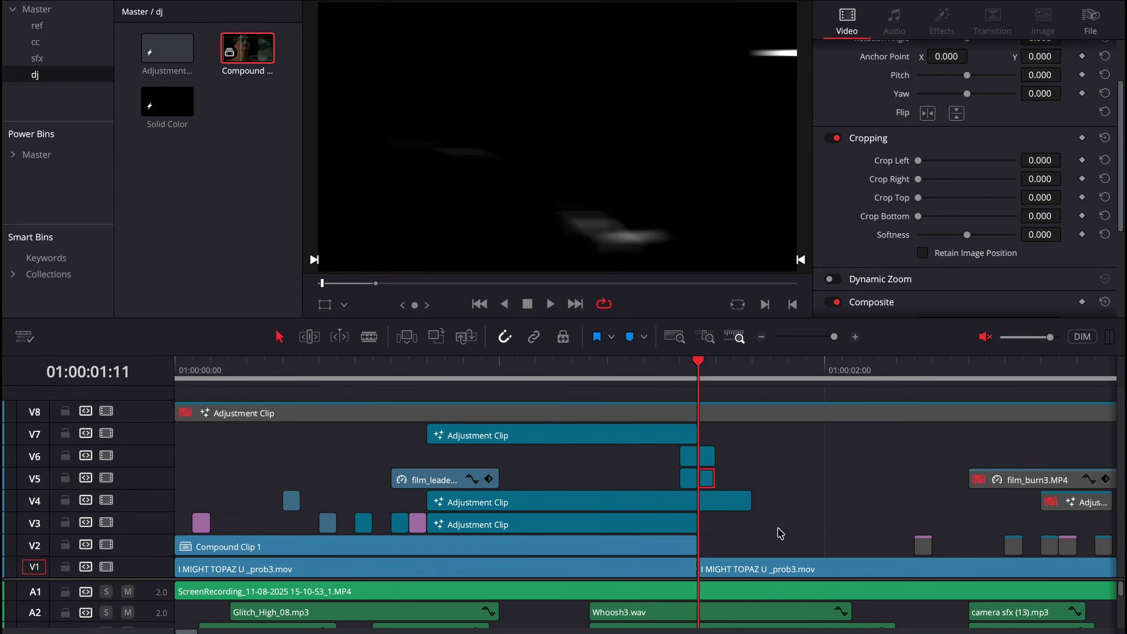
pyautogui.press('space')
pyautogui.press('space')
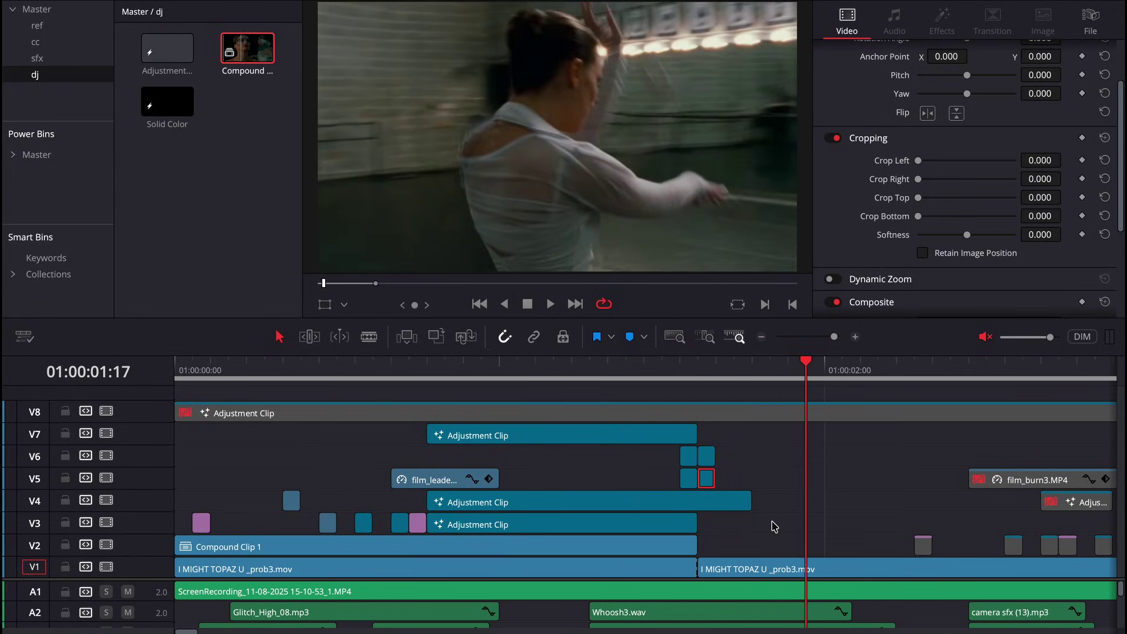
pyautogui.click(758, 572)
pyautogui.press('space')
pyautogui.press('space')
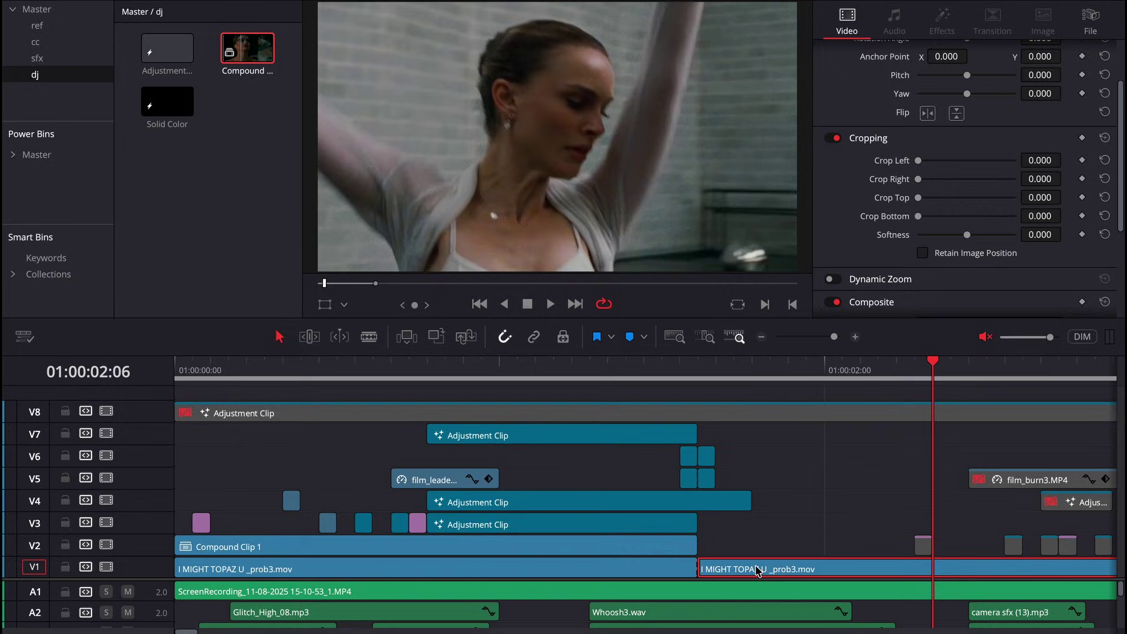
# Step frame by frame through the opening frames of the second V1 shot from 01:00:01:11.
pyautogui.click(696, 388)
pyautogui.press('Right')
pyautogui.press('Right')
pyautogui.press('Right')
pyautogui.press('Right')
pyautogui.press('Right')
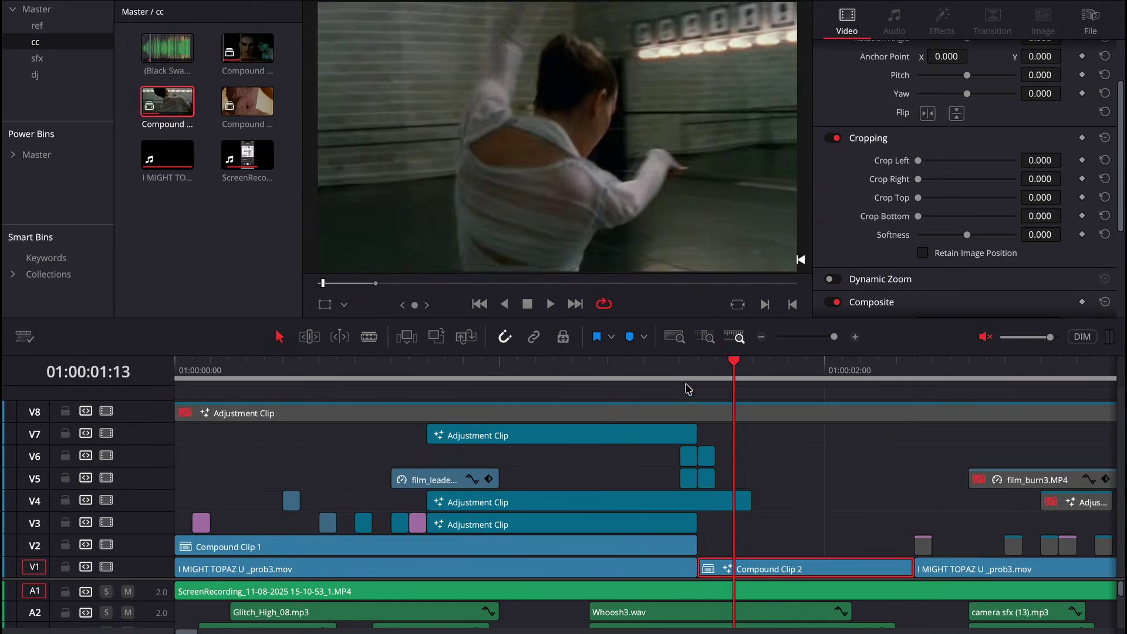
# Step frame by frame from 01:00:01:11 to 01:00:02:09 and enable the solid color clip on V2 at 01:00:02:05.
pyautogui.click(695, 392)
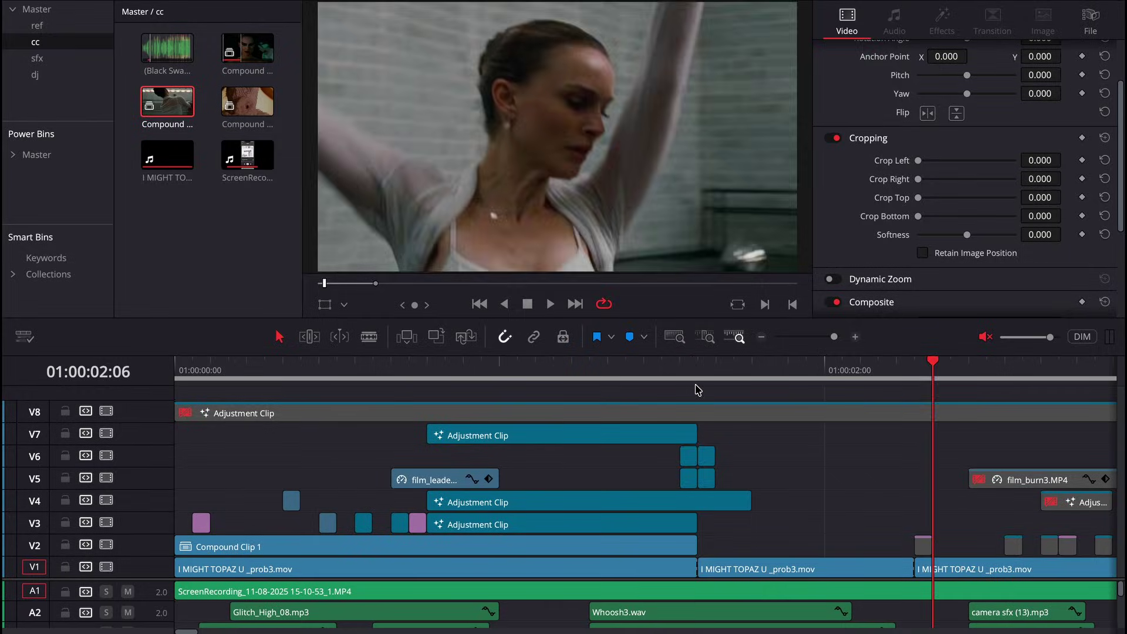
pyautogui.click(697, 388)
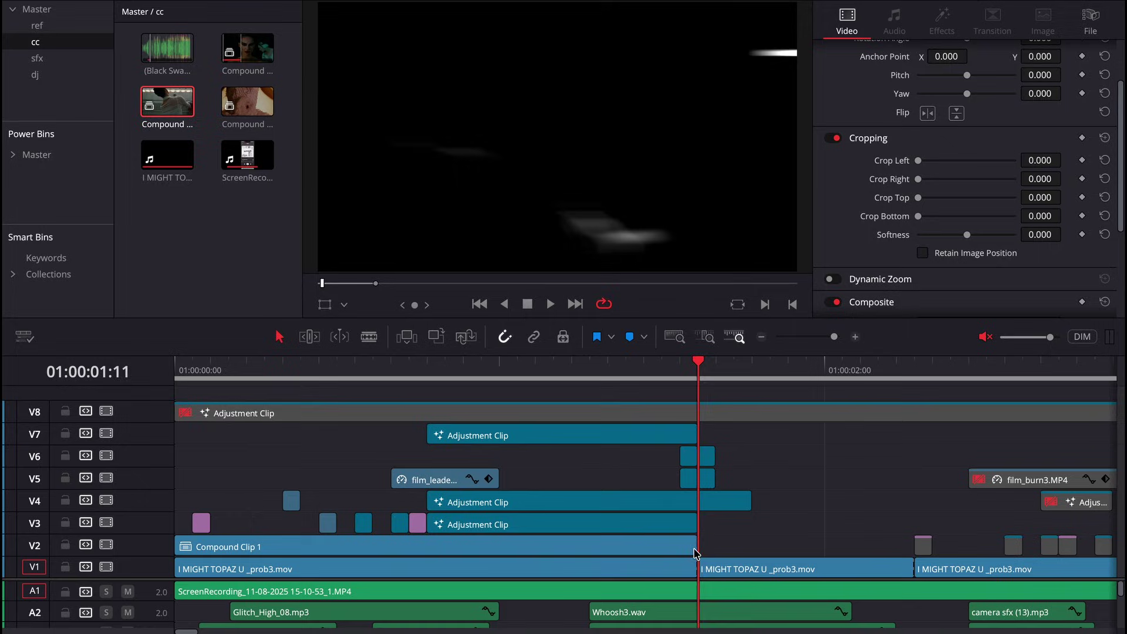
pyautogui.press('Right')
pyautogui.press('Right')
pyautogui.press('Right')
pyautogui.press('Right')
pyautogui.press('Right')
pyautogui.press('Right')
pyautogui.press('Right')
pyautogui.press('Right')
pyautogui.press('Right')
pyautogui.press('Right')
pyautogui.press('Right')
pyautogui.press('Right')
pyautogui.press('Right')
pyautogui.press('Right')
pyautogui.press('Right')
pyautogui.press('Right')
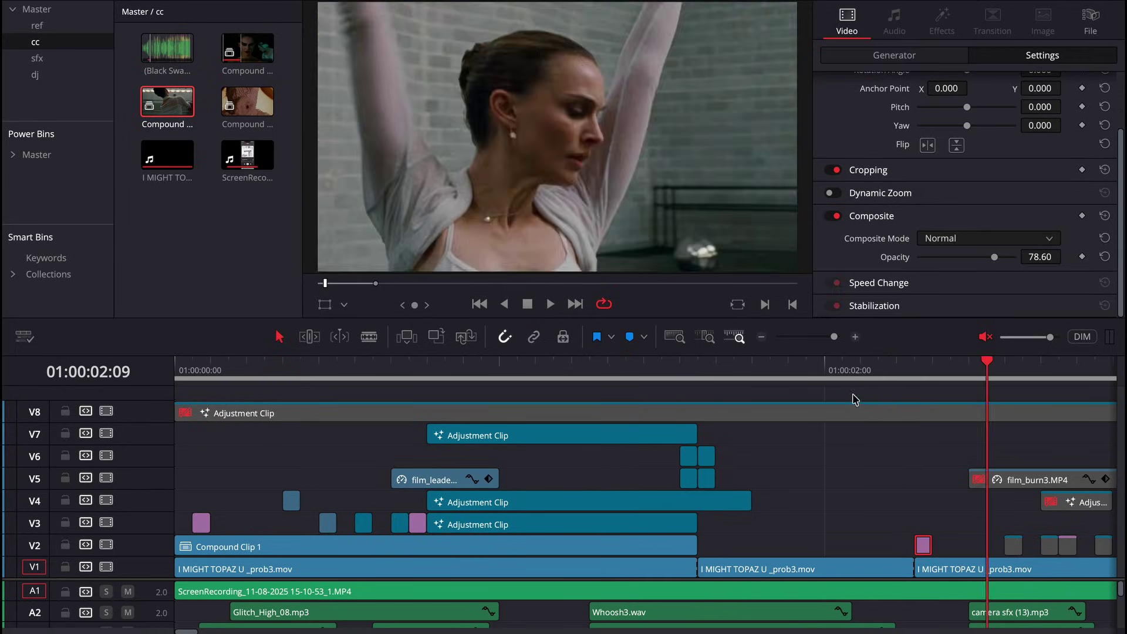
# Play and step through the timeline from 01:00:02:00 to review the solid color flash on V2.
pyautogui.click(830, 386)
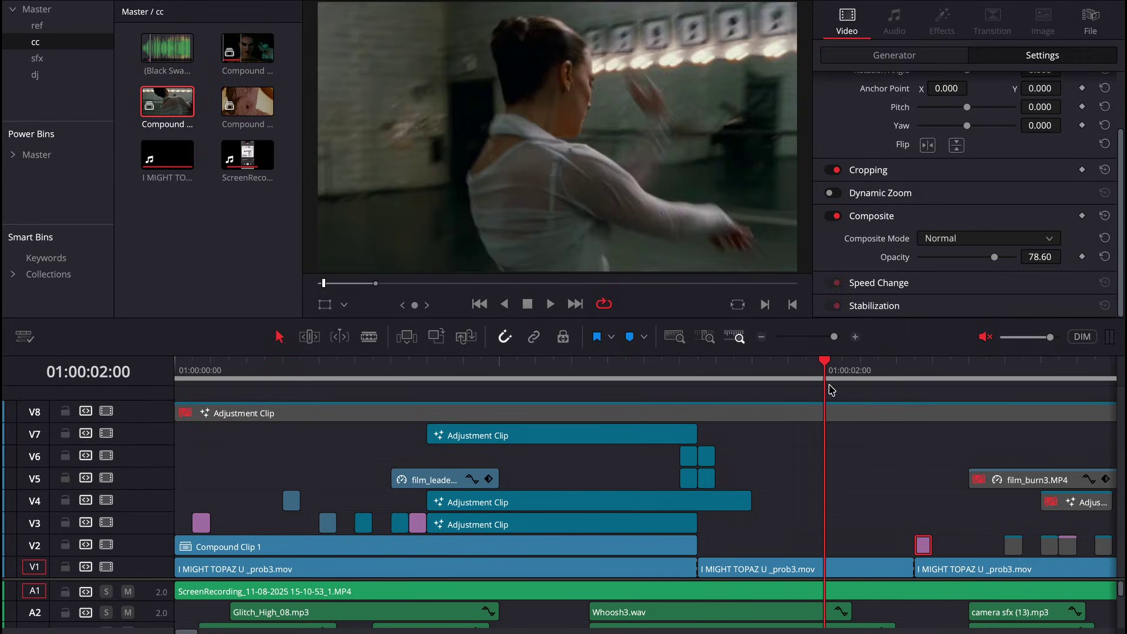
pyautogui.press('space')
pyautogui.press('space')
pyautogui.press('Right')
pyautogui.press('Right')
pyautogui.press('Right')
pyautogui.press('Right')
pyautogui.press('Right')
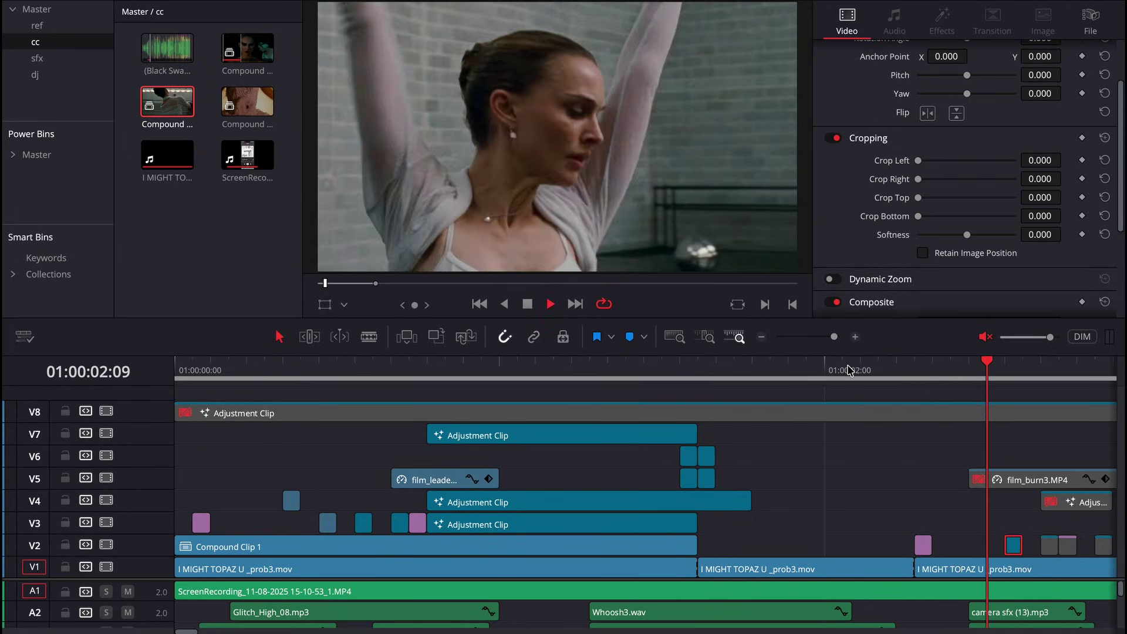
# Enable the short adjustment clip on V2 at 01:00:02:10, comparing the frame with the clip off and on.
pyautogui.click(998, 374)
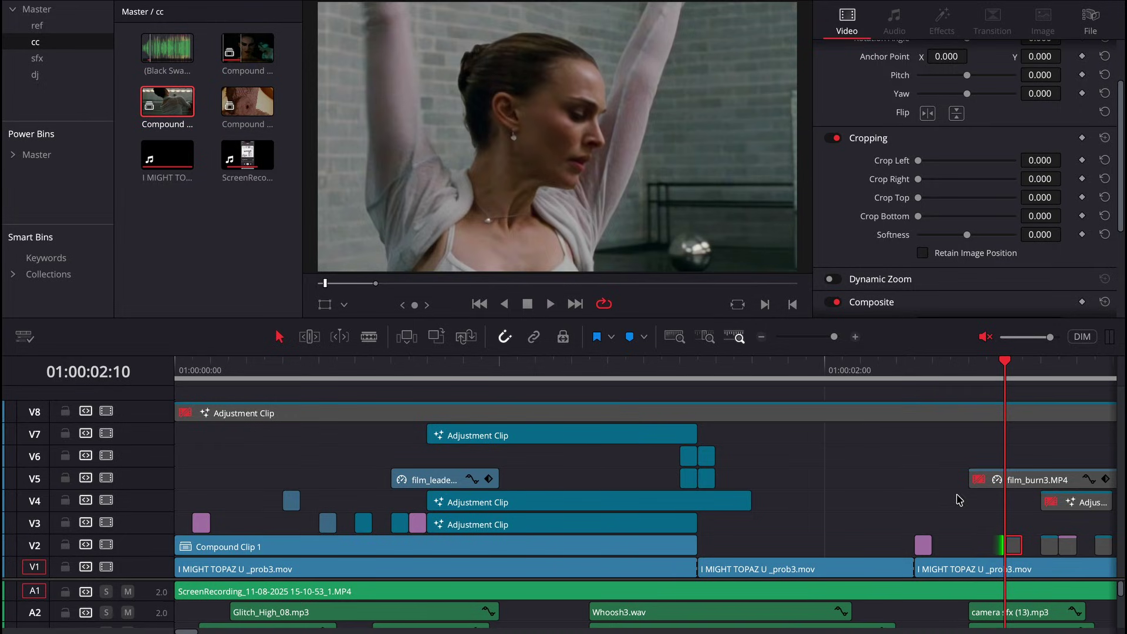
pyautogui.click(1014, 549)
pyautogui.press('d')
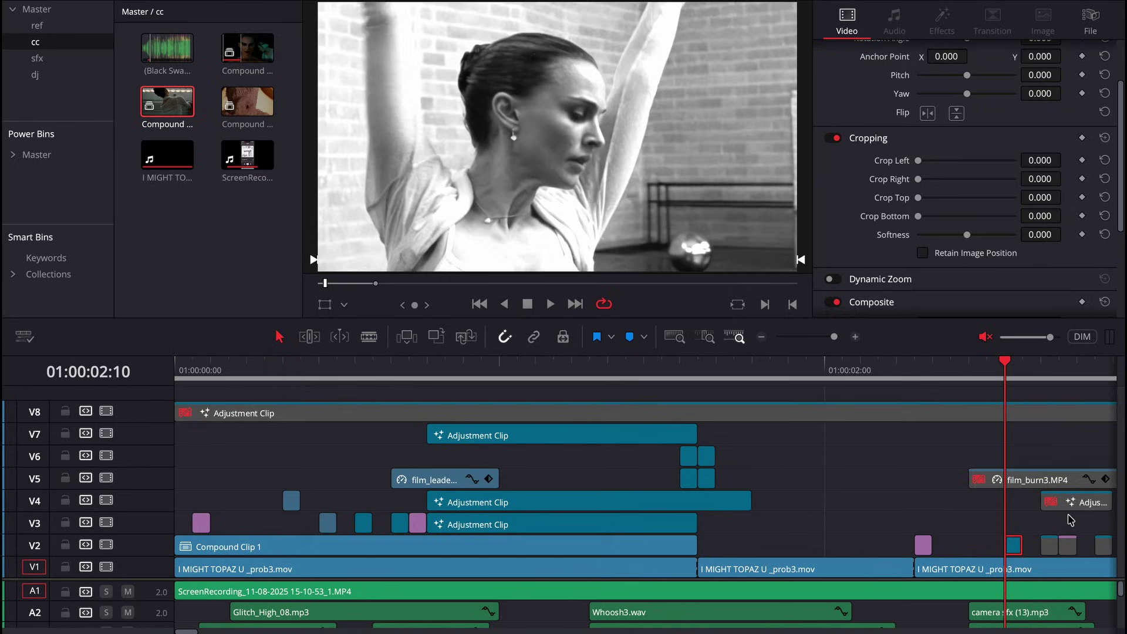
# Enable the film_burn3.MP4 overlay on V5 and step through its frames forward and back.
pyautogui.click(1032, 484)
pyautogui.press('d')
pyautogui.press('Right')
pyautogui.press('Right')
pyautogui.press('Right')
pyautogui.press('Right')
pyautogui.press('Right')
pyautogui.press('Right')
pyautogui.press('Right')
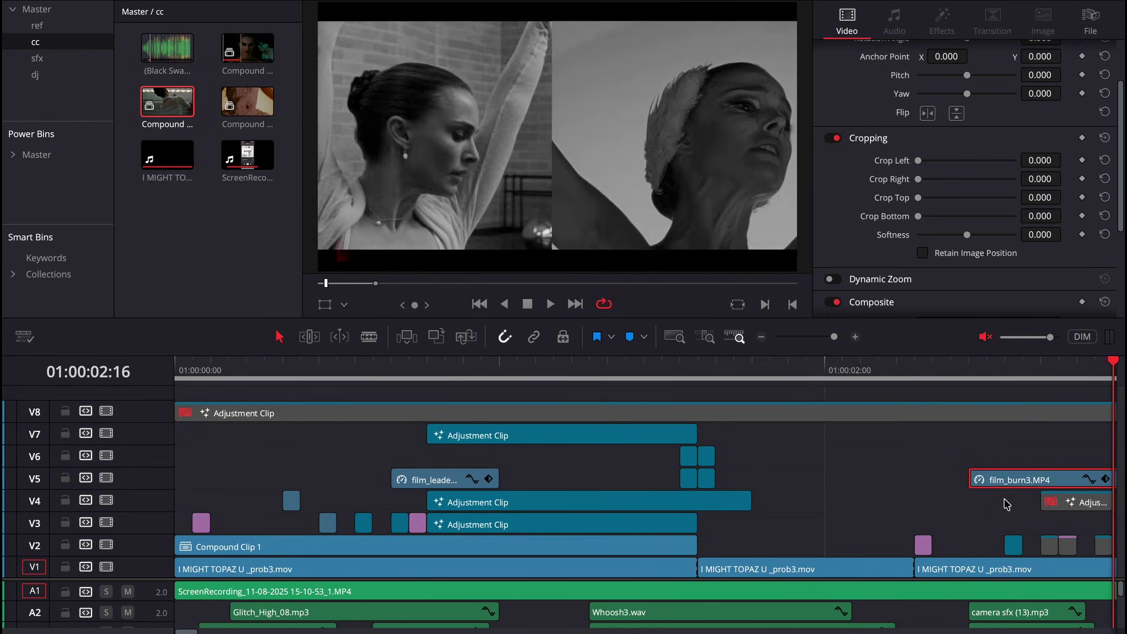
pyautogui.press('Left')
pyautogui.press('Left')
pyautogui.press('Left')
pyautogui.press('Left')
pyautogui.press('Left')
# Enable the adjustment clip at 01:00:02:12 and the solid color clip at 01:00:02:13 on V2, and play them back.
pyautogui.click(567, 544)
pyautogui.press('d')
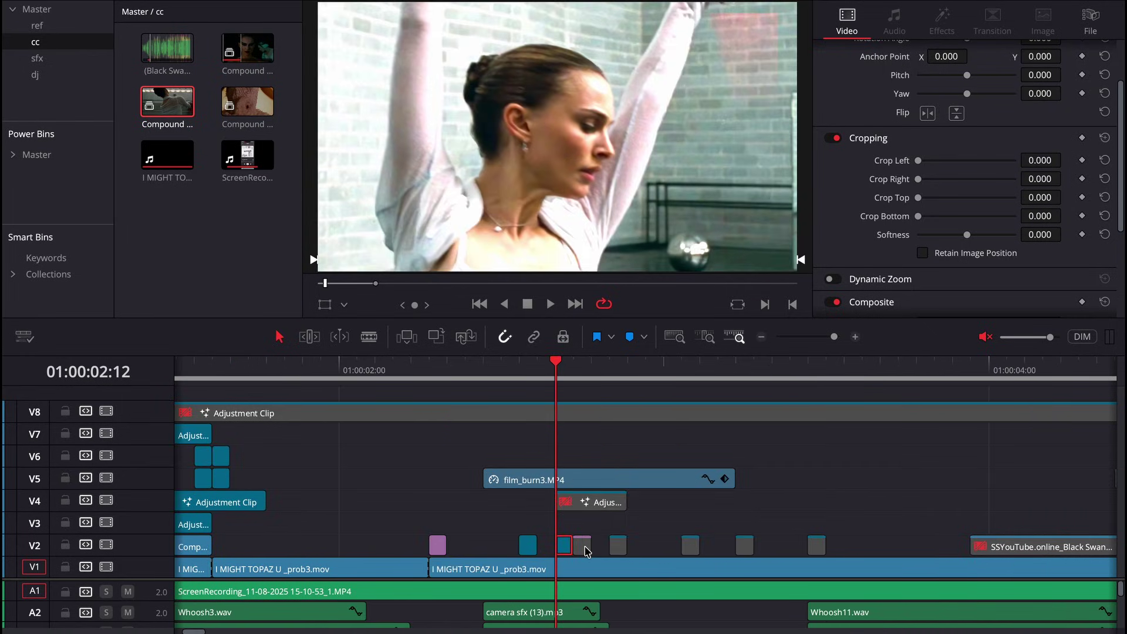
pyautogui.click(586, 551)
pyautogui.press('d')
pyautogui.press('space')
pyautogui.press('space')
# Enable the V4 adjustment clip under the film burn and review its animated Rectangle1 mask frame by frame in Fusion.
pyautogui.click(586, 504)
pyautogui.press('d')
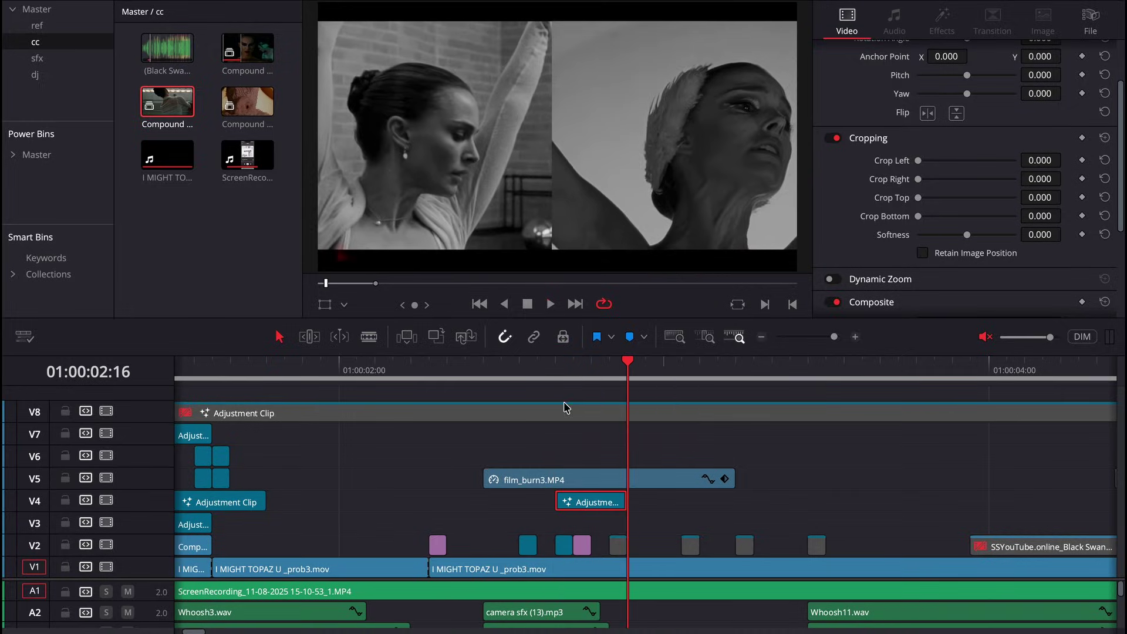
pyautogui.click(574, 385)
pyautogui.hotkey('shift', '5')
pyautogui.click(359, 348)
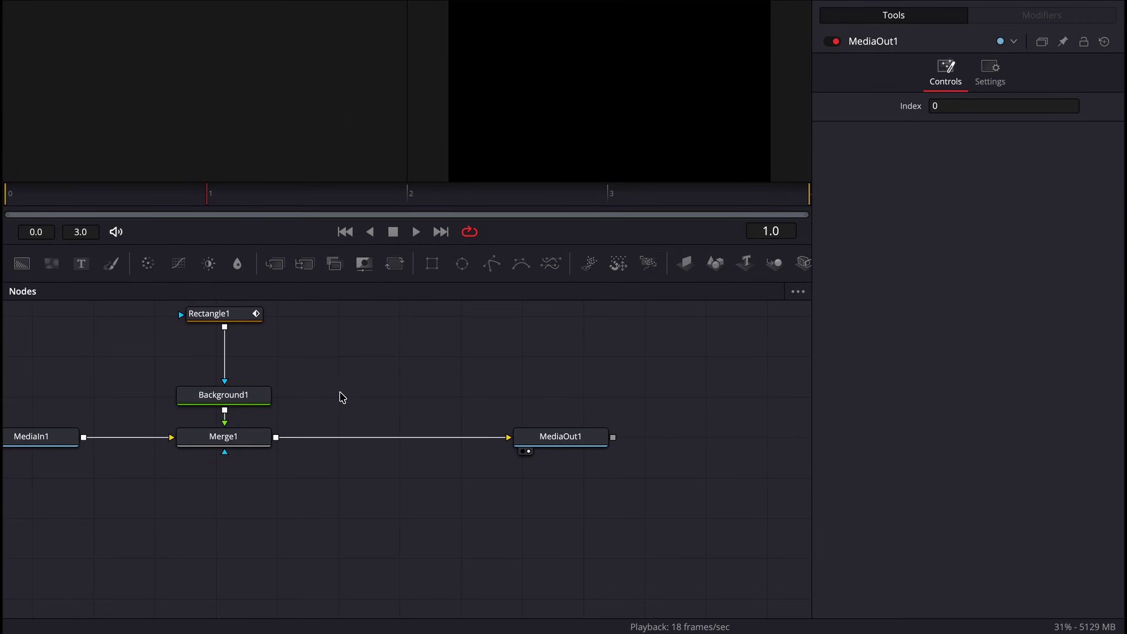
pyautogui.click(213, 314)
pyautogui.press('Right')
pyautogui.press('Right')
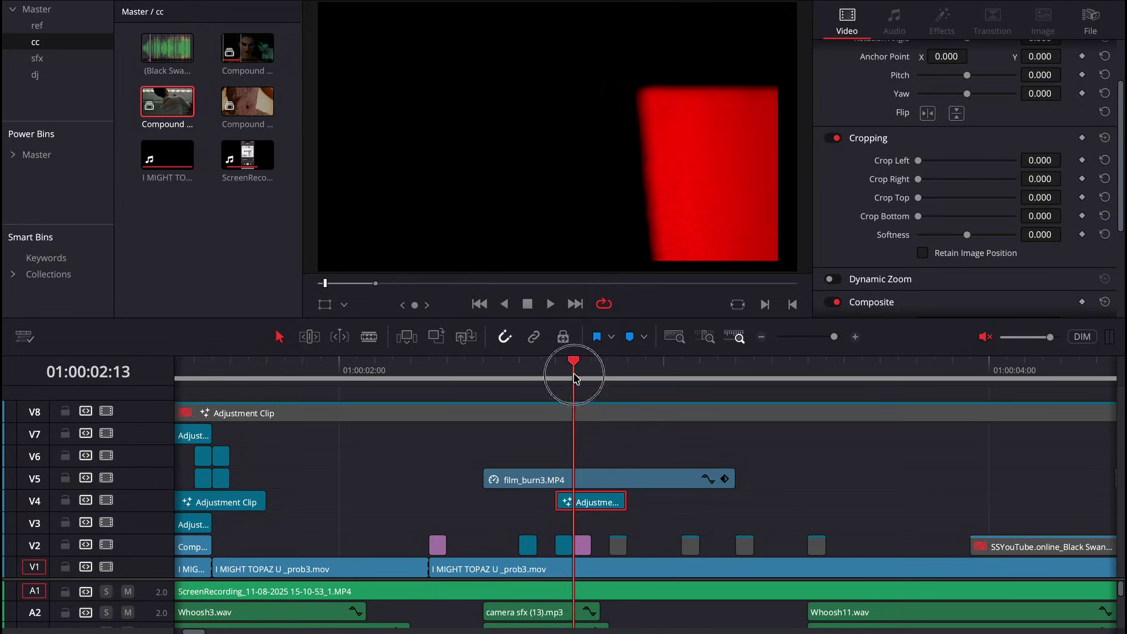
pyautogui.click(561, 376)
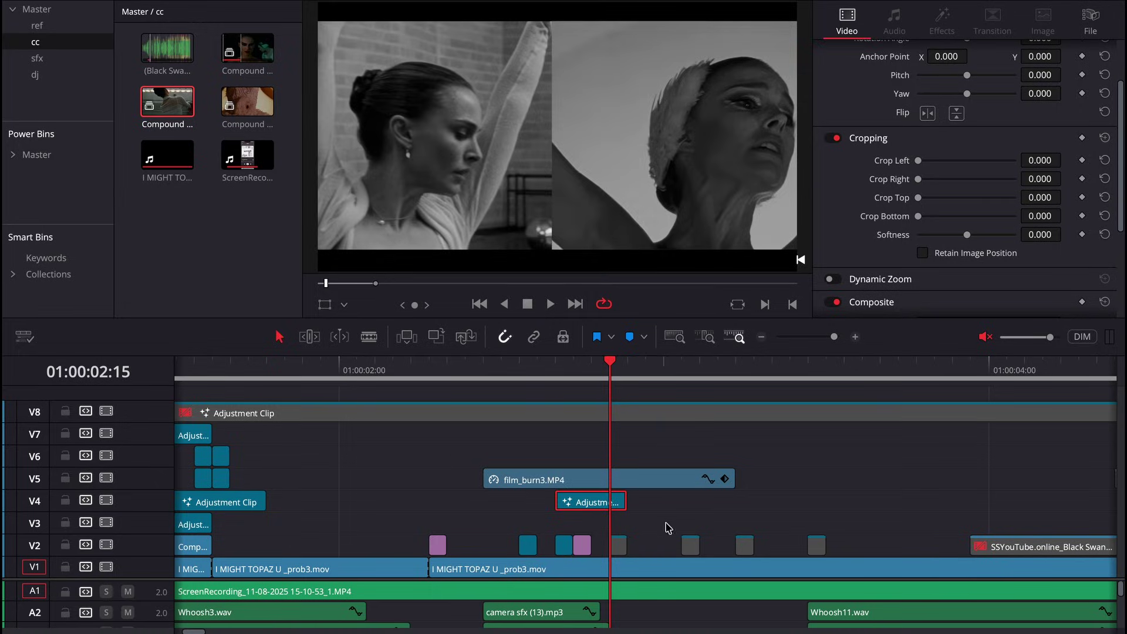
# Enable the V2 adjustment clip at 01:00:02:15 and review the Rectangle1 mask on its BrightnessContrast1 node in Fusion.
pyautogui.click(619, 545)
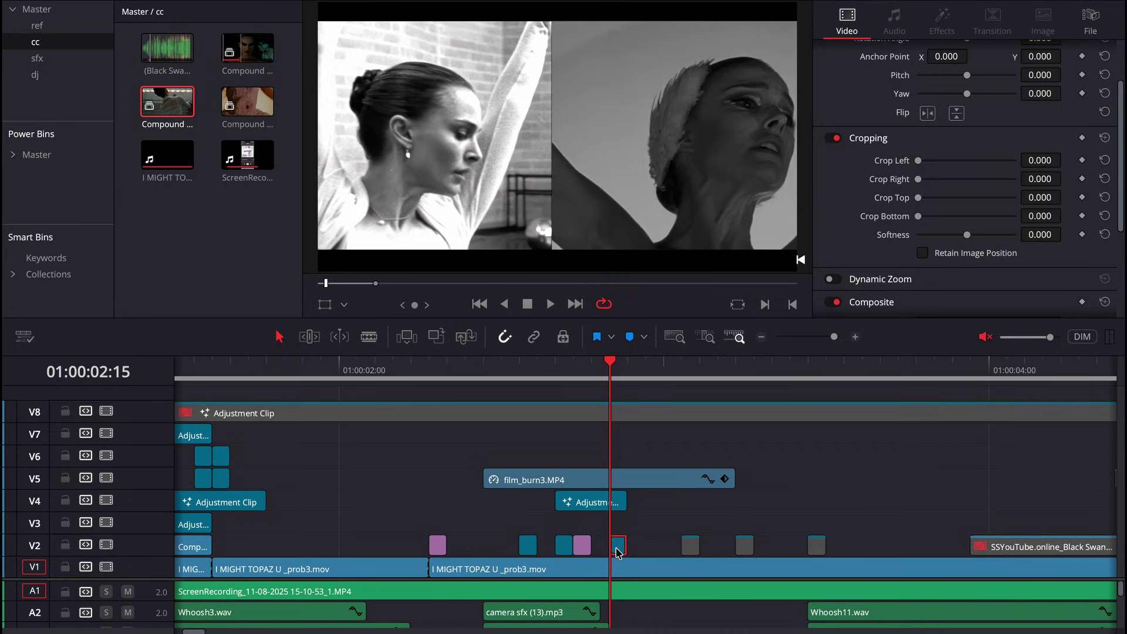
pyautogui.hotkey('shift', '5')
pyautogui.click(214, 359)
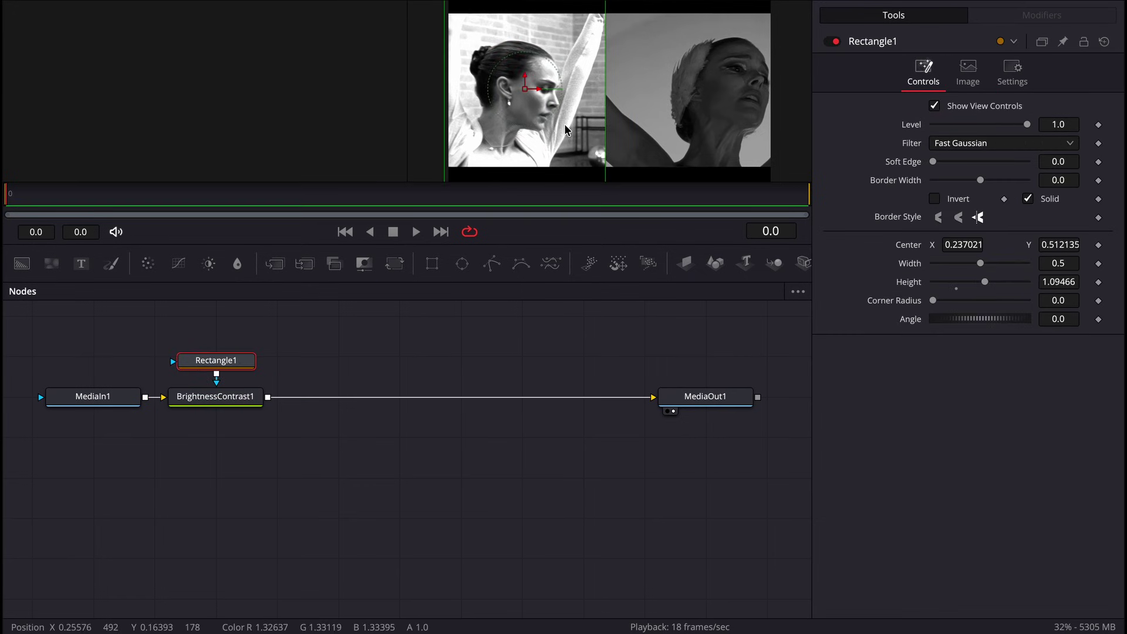
pyautogui.hotkey('shift', '4')
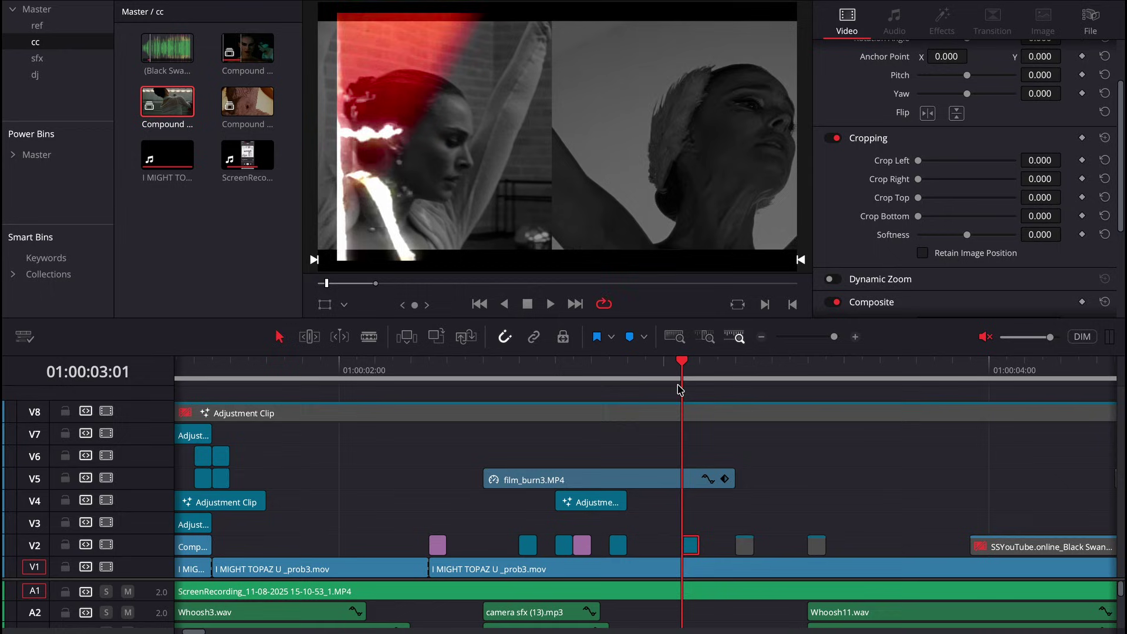
# Enable the two small adjustment clips on V2 between 01:00:03:04 and 01:00:03:09.
pyautogui.press('Down')
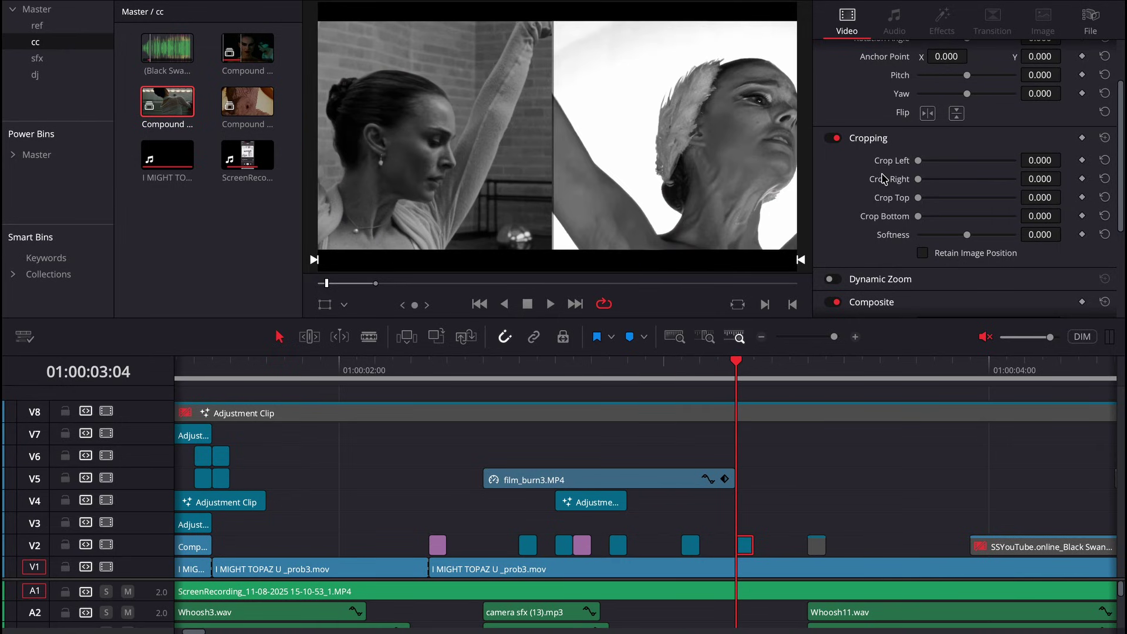
pyautogui.moveTo(787, 377); pyautogui.dragTo(810, 379)
pyautogui.click(818, 546)
pyautogui.press('d')
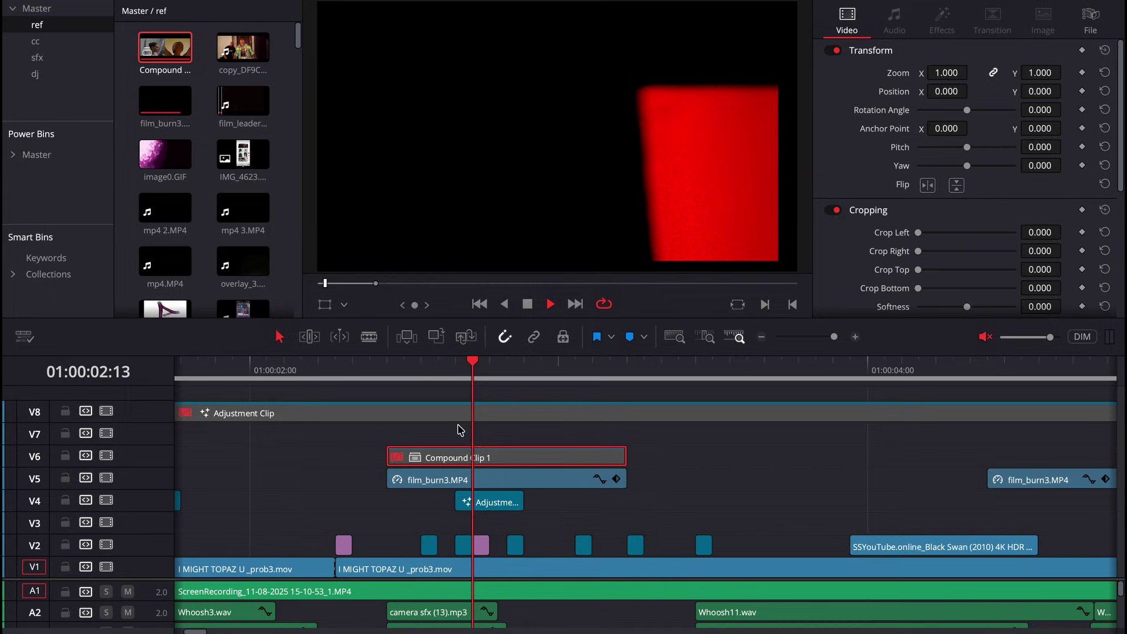
# Decompose the disabled Compound Clip 1 on V6 into its two Black Swan clips and inspect their position and cropping values.
pyautogui.press('space')
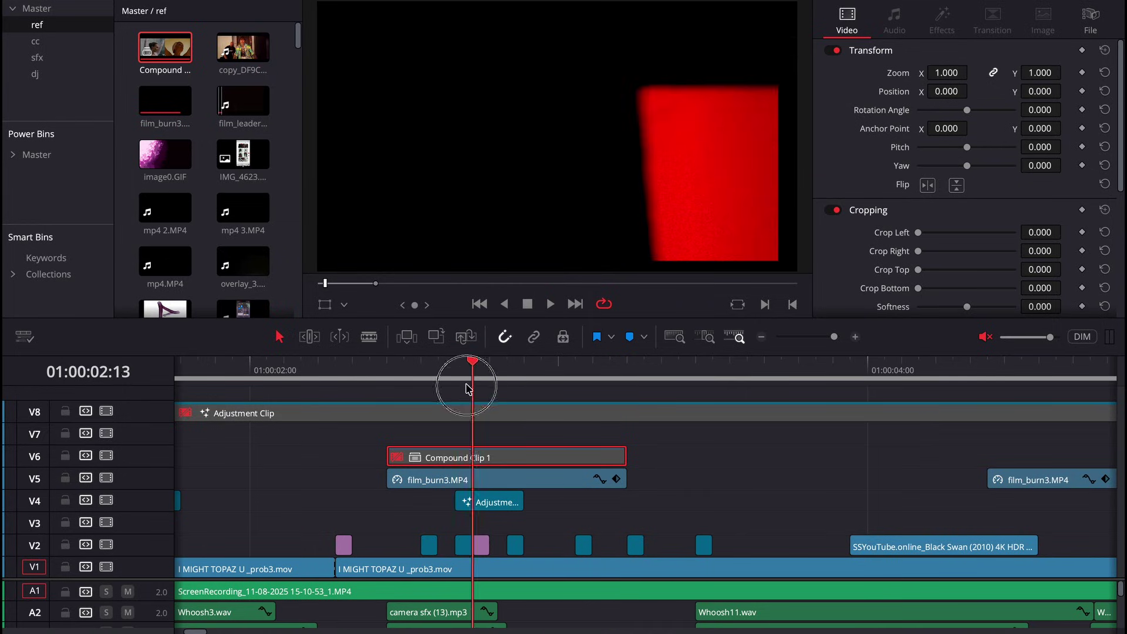
pyautogui.rightClick(507, 458)
pyautogui.click(800, 25)
pyautogui.click(525, 443)
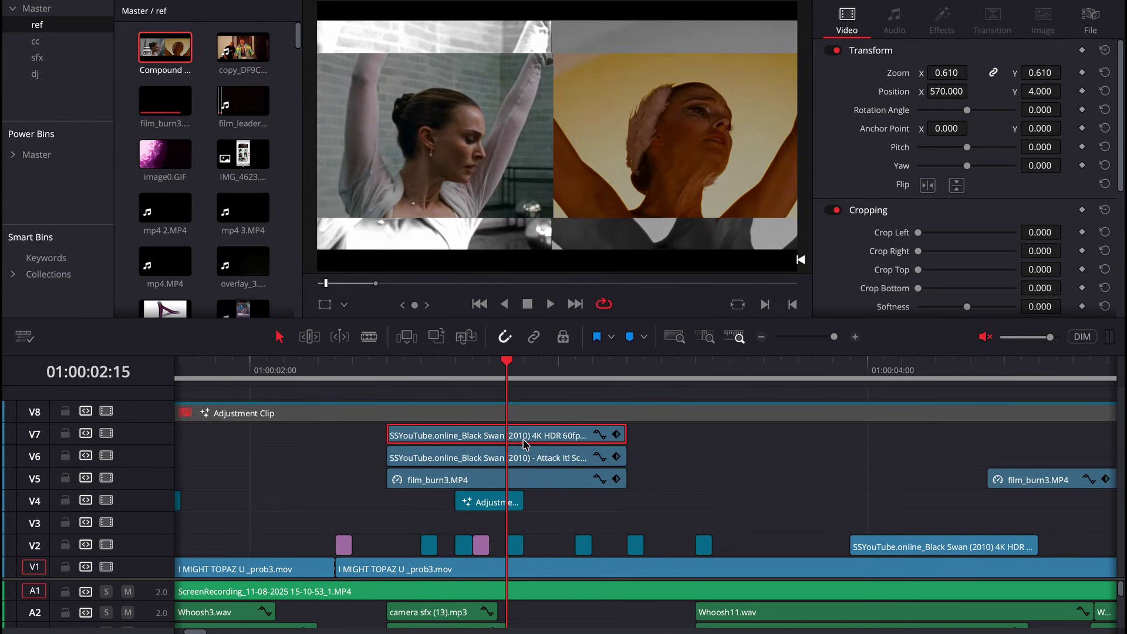
pyautogui.click(528, 459)
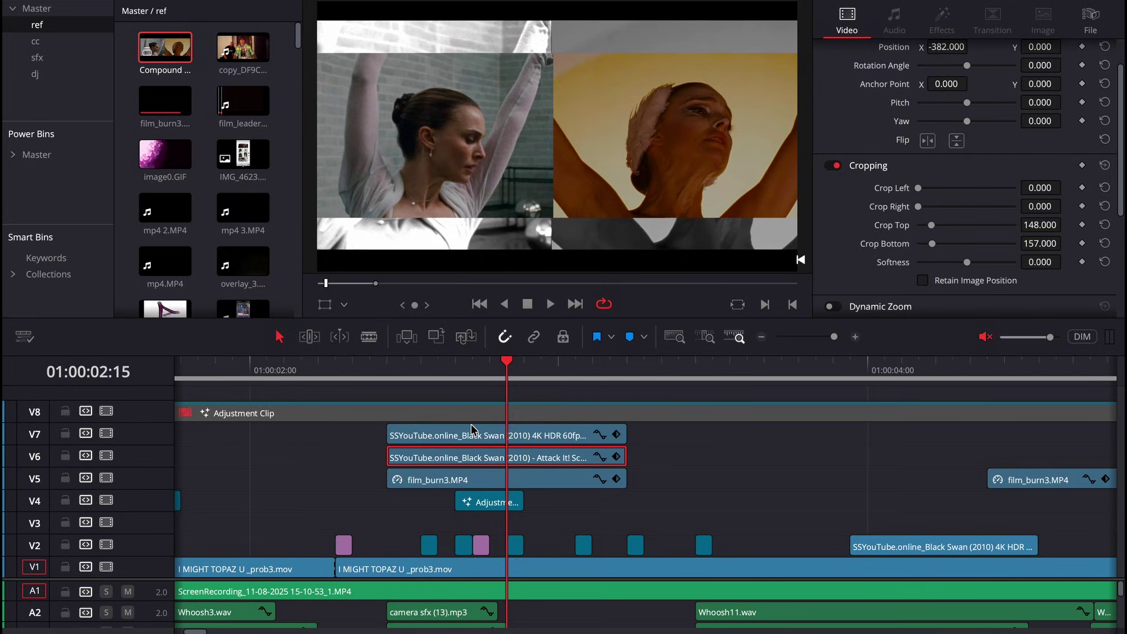
# Combine the two stacked Black Swan clips on V6 and V7 into a new compound clip named Compound Clip 2.
pyautogui.moveTo(670, 442); pyautogui.dragTo(553, 450)
pyautogui.hotkey('alt', 'g')
pyautogui.click(663, 340)
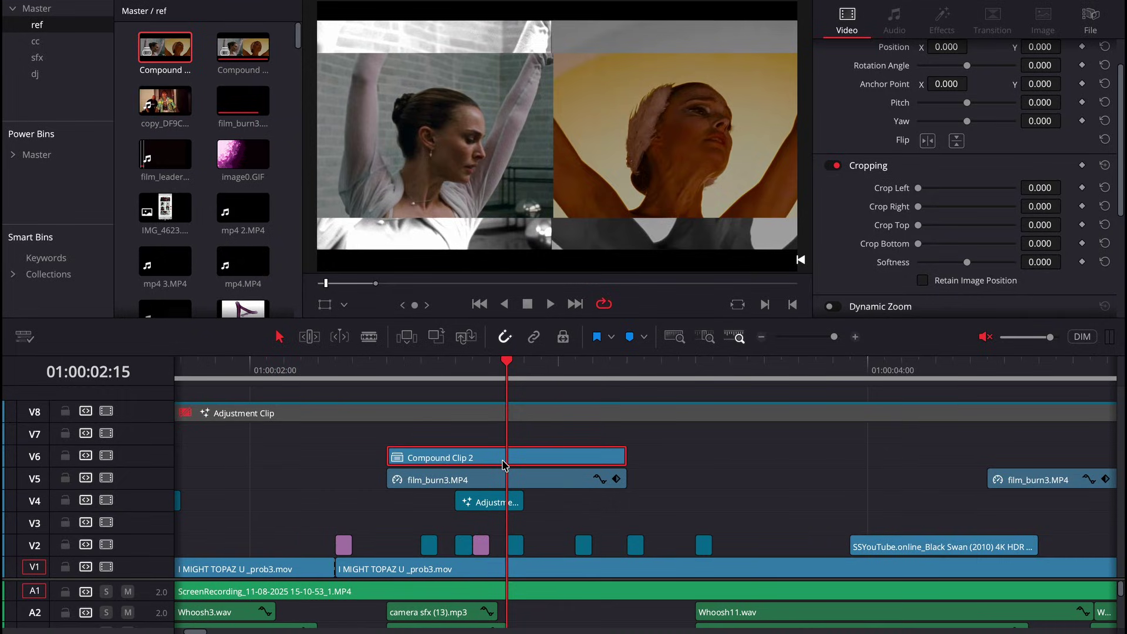
# Open Compound Clip 2 in Fusion, add a ColorCorrector node after MediaIn1 and reduce its saturation to the minimum.
pyautogui.hotkey('shift', '5')
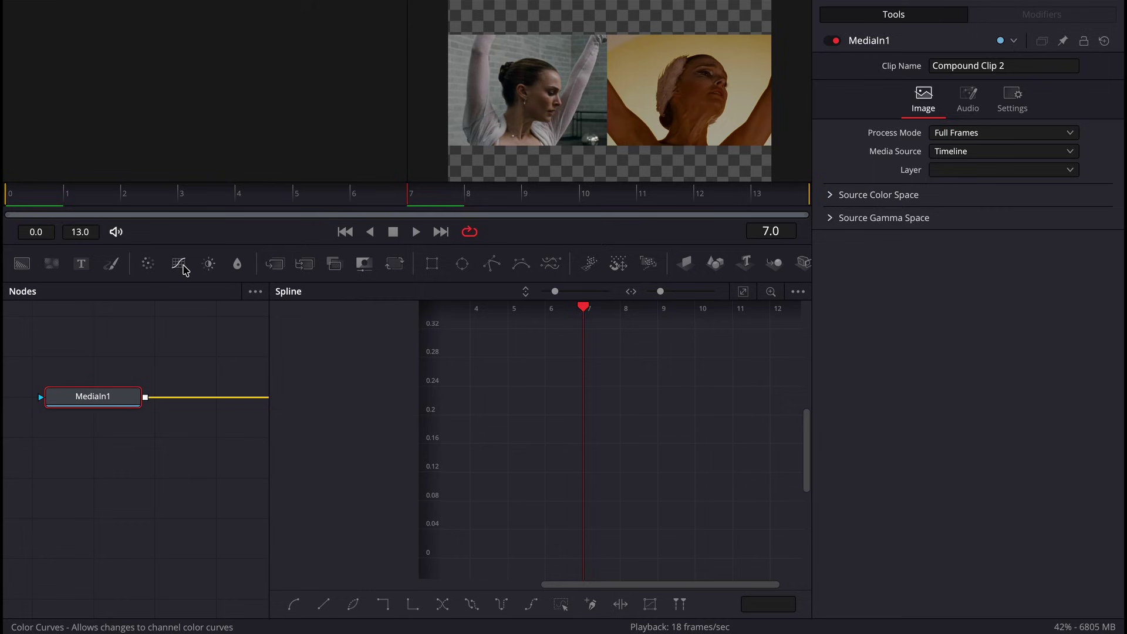
pyautogui.click(148, 263)
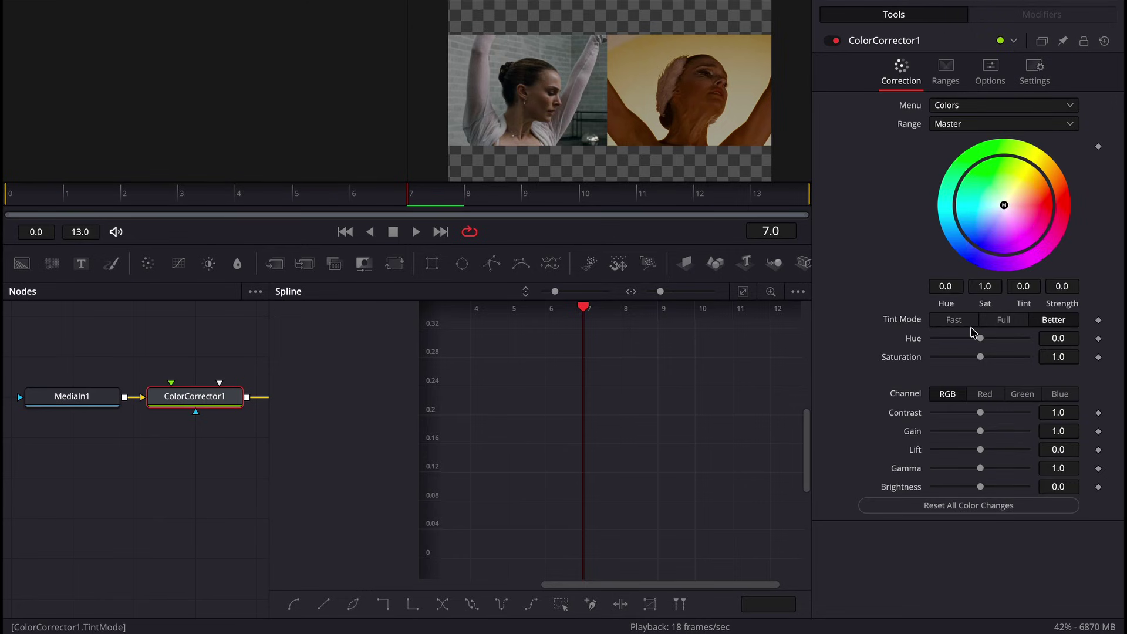
pyautogui.moveTo(980, 357); pyautogui.dragTo(664, 344)
# Play back the frames around the adjustment clip just before 01:00:03:09 on V2 several times to check its effect.
pyautogui.click(833, 381)
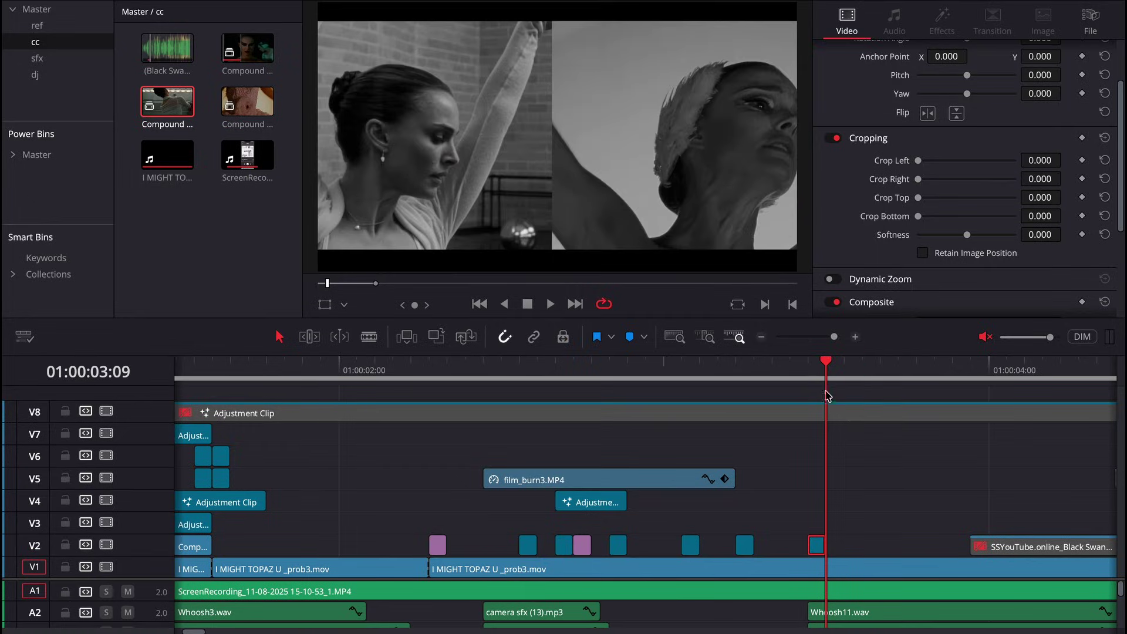
pyautogui.press('space')
pyautogui.click(843, 366)
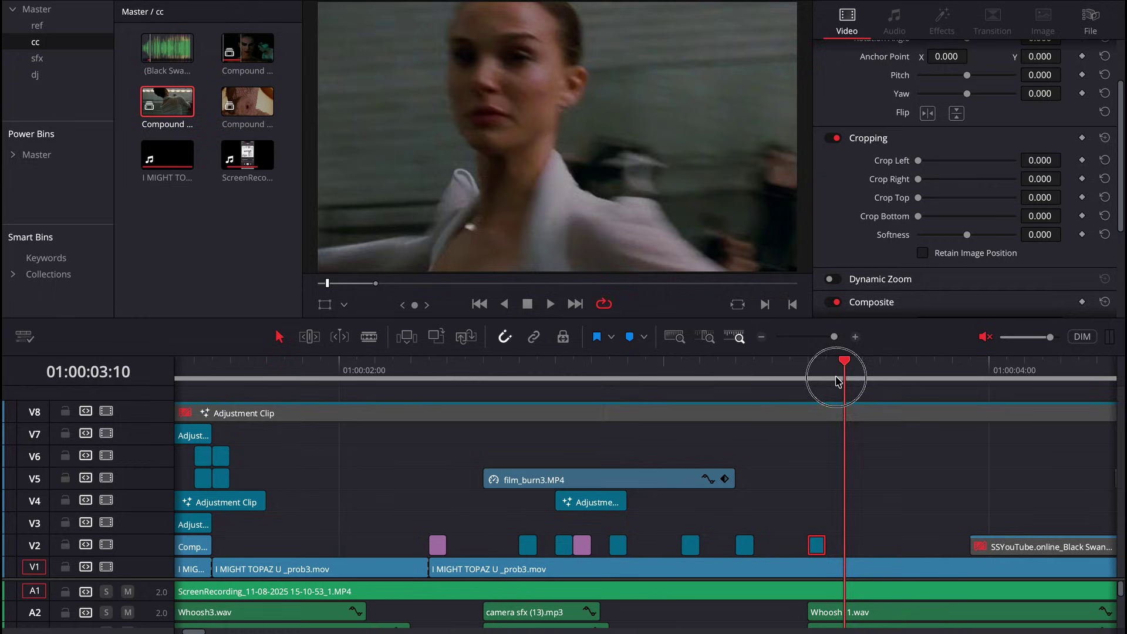
pyautogui.click(830, 376)
pyautogui.click(828, 381)
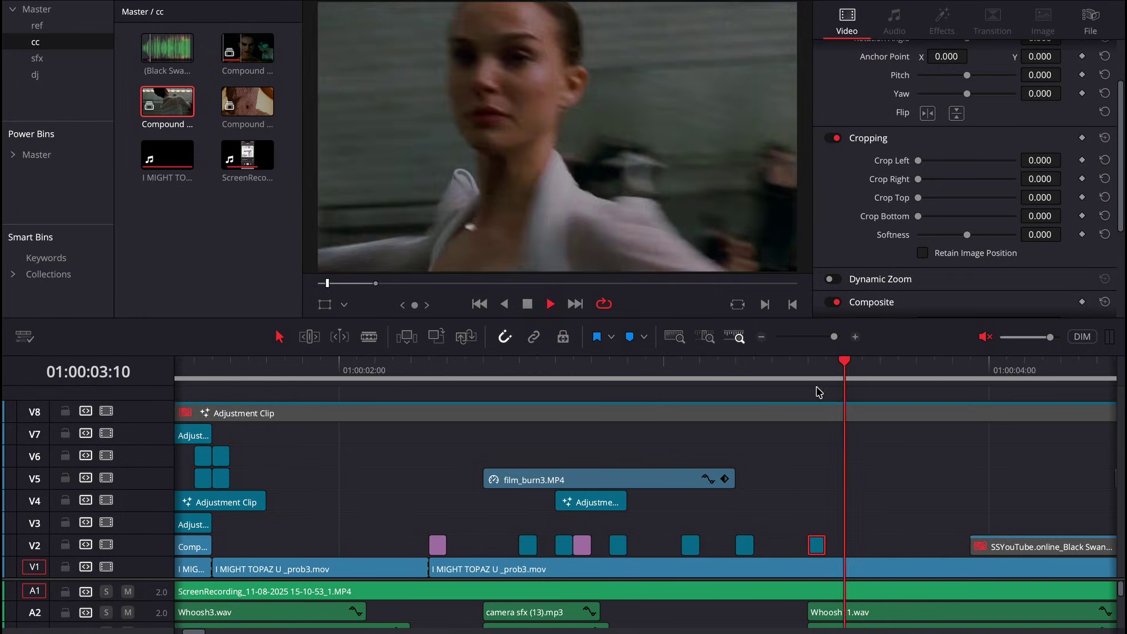
pyautogui.click(823, 382)
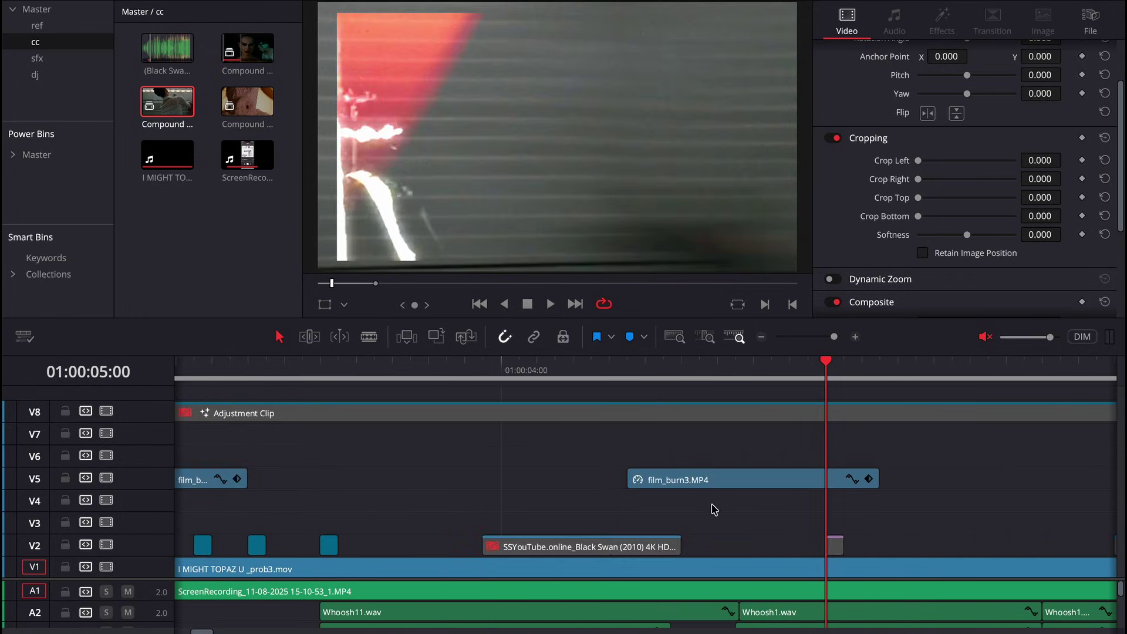
# Enable the solid color clip at 01:00:05:00 on V2 and play back the section leading up to it.
pyautogui.click(838, 549)
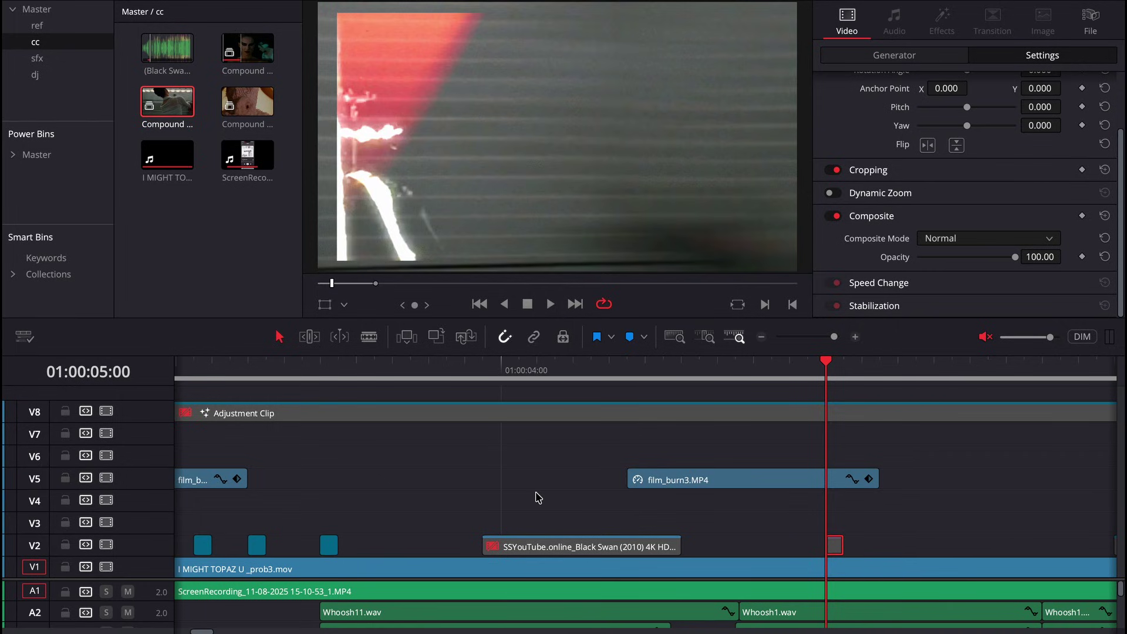
pyautogui.press('d')
pyautogui.click(568, 376)
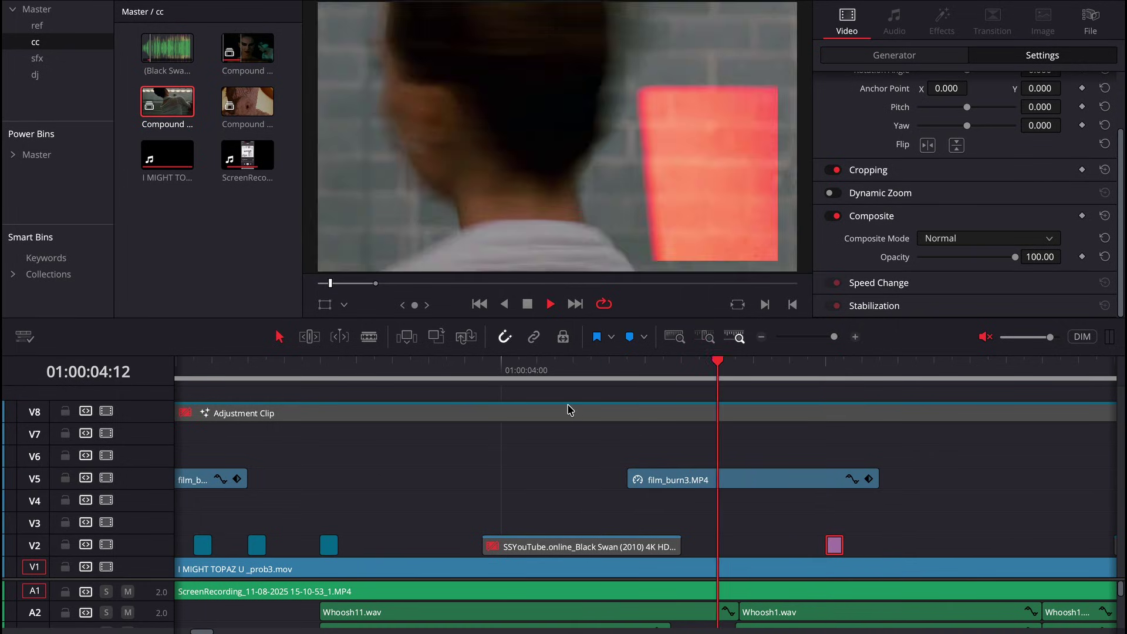
# Play back the V2 adjustment clip before 01:00:06:00 and review the animated center of its Transform1 node from frame 0 in Fusion.
pyautogui.click(428, 383)
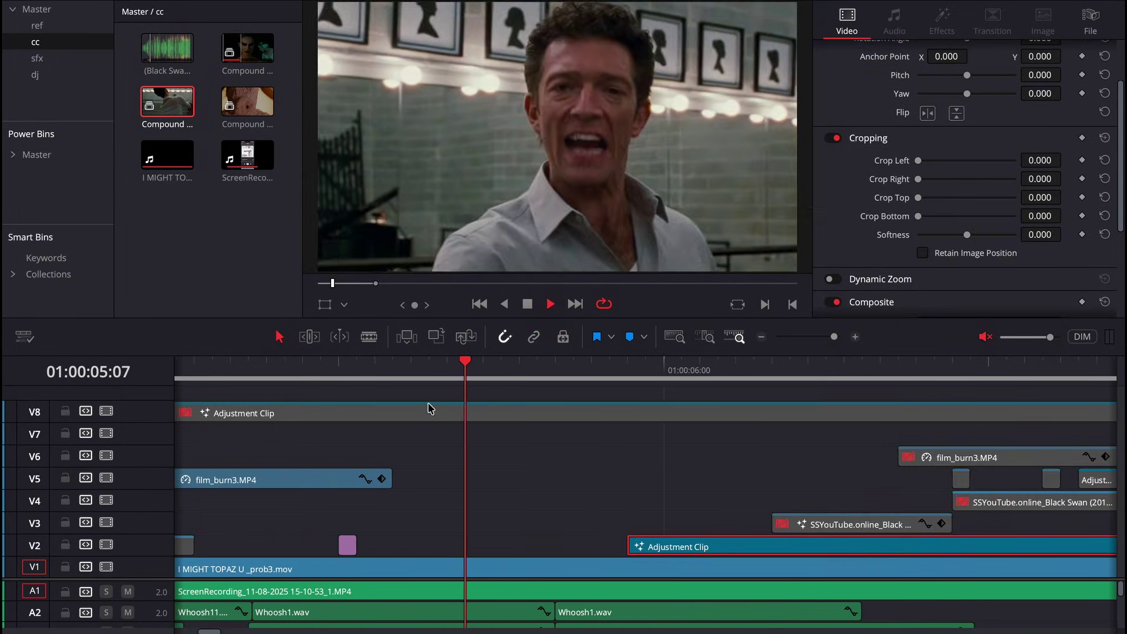
pyautogui.click(594, 372)
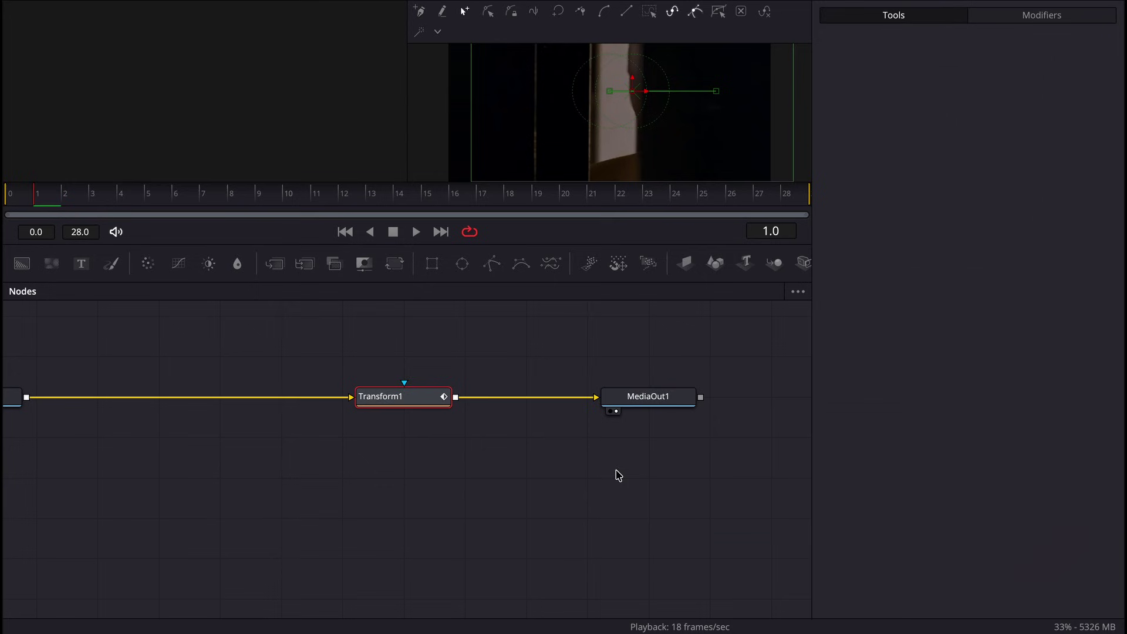
pyautogui.hotkey('shift', '5')
pyautogui.moveTo(187, 200)
pyautogui.mouseDown()
pyautogui.moveTo(12, 188)
pyautogui.moveTo(180, 186)
pyautogui.mouseUp()
pyautogui.click(7, 193)
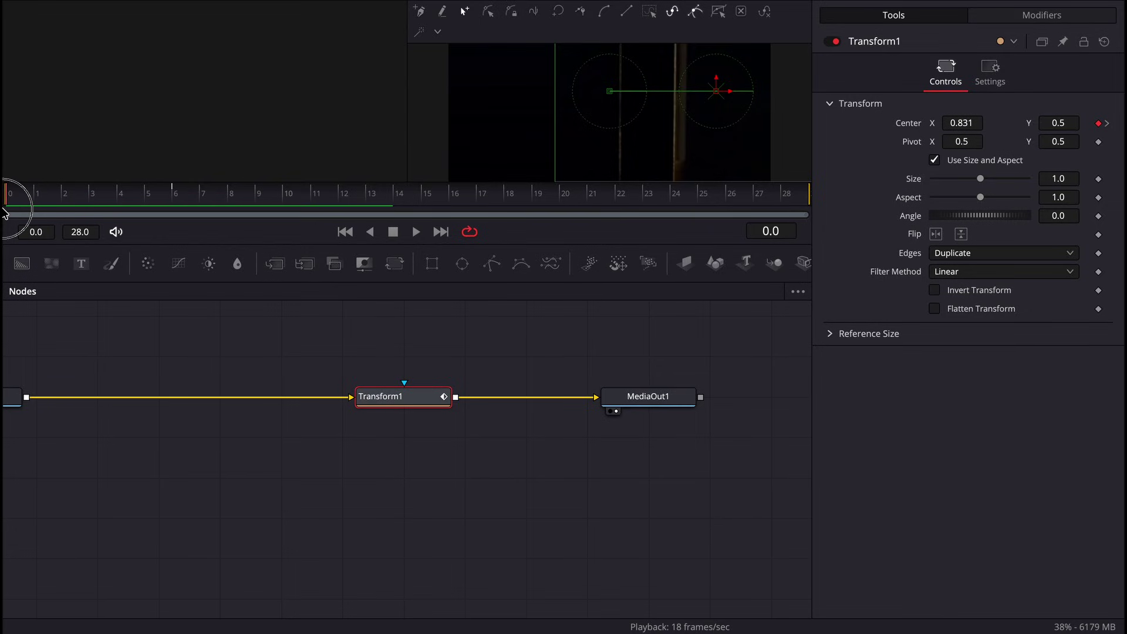
pyautogui.moveTo(6, 194); pyautogui.dragTo(2, 272)
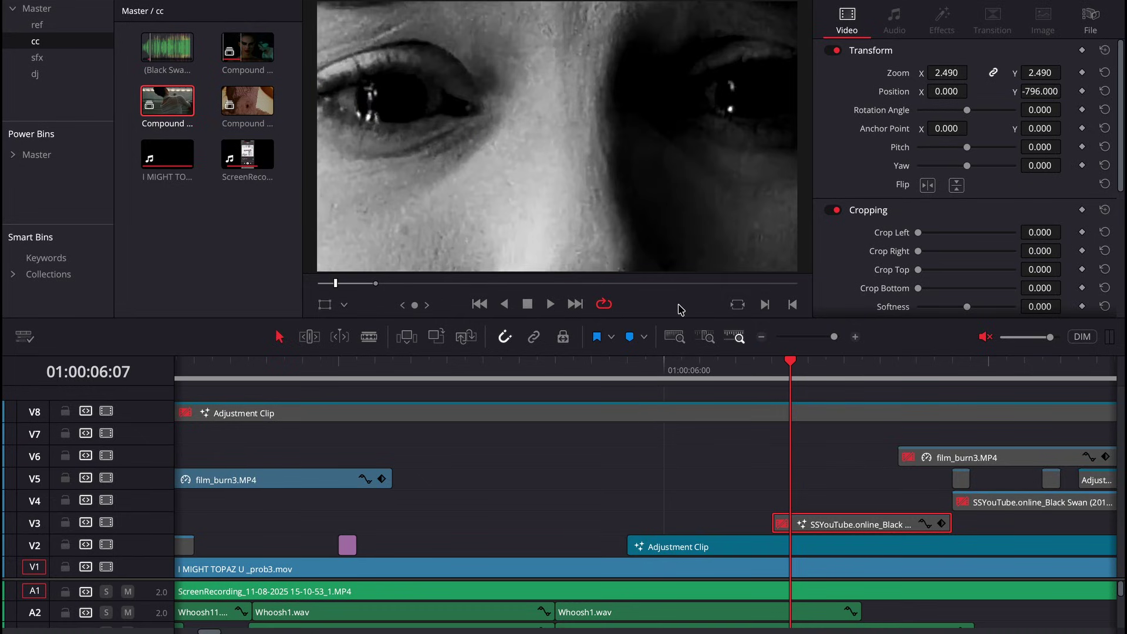
# Reset the transform of the V3 Black Swan clip at 01:00:06:07 and review its ColorCorrector1 and BrightnessContrast1 nodes in Fusion.
pyautogui.click(1104, 52)
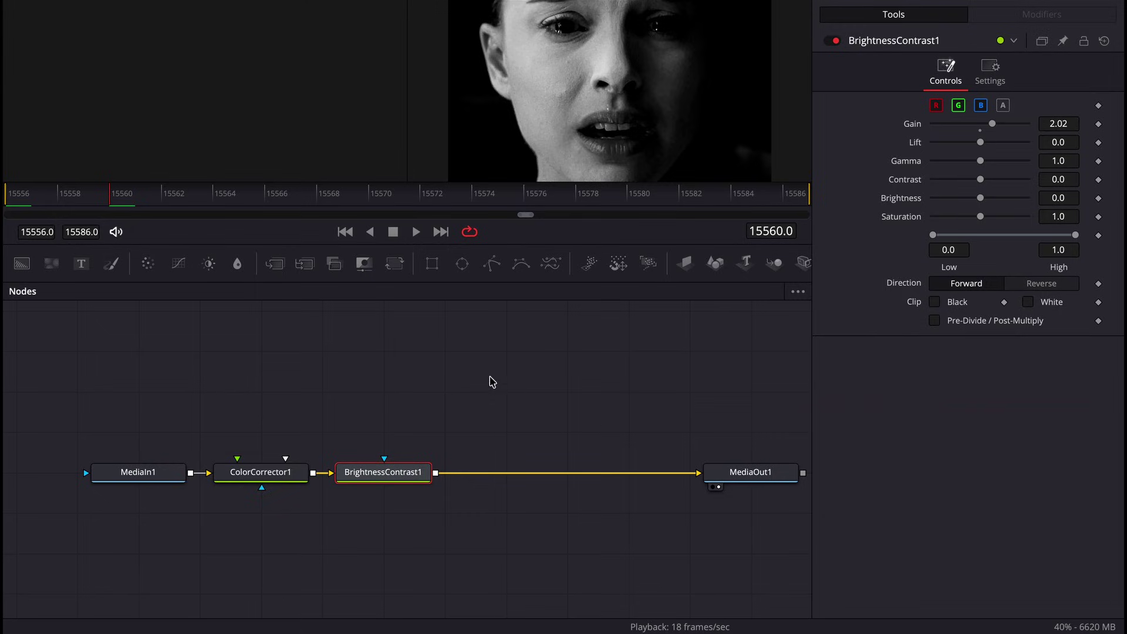
pyautogui.click(267, 473)
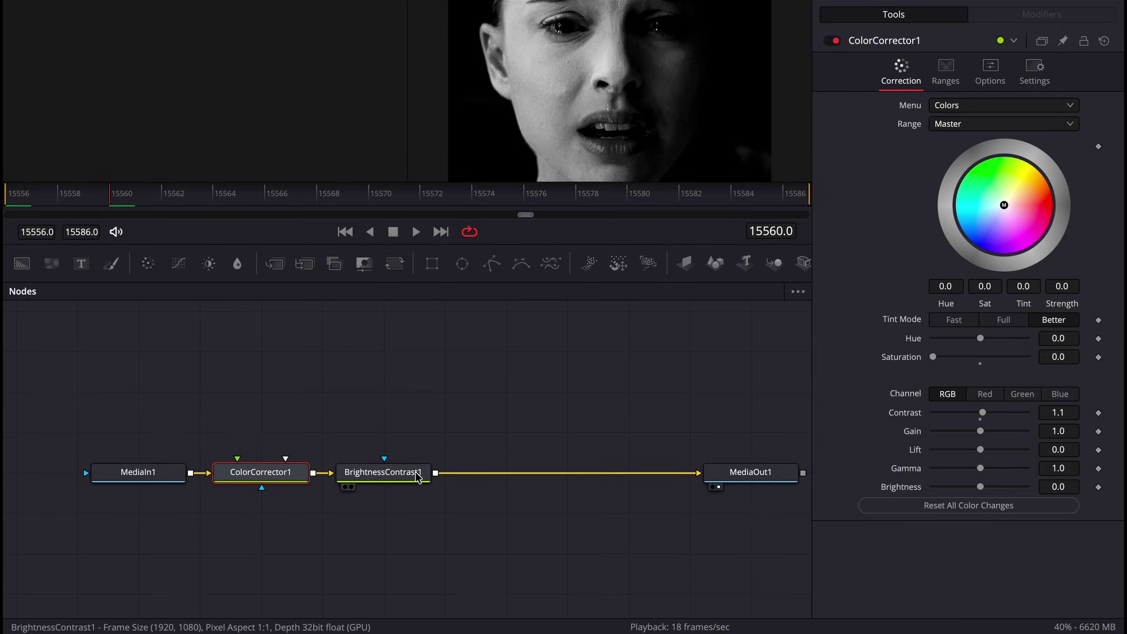
pyautogui.click(418, 476)
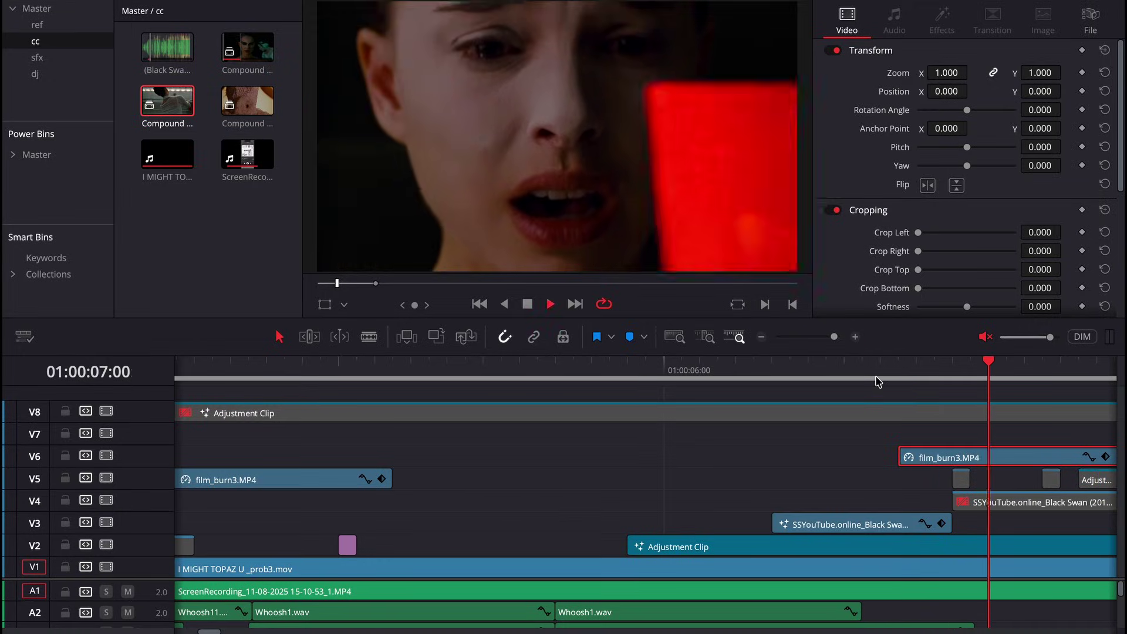
# Enable the two small cropped clips on V5 below the film burn and check their crop values and playback.
pyautogui.click(961, 479)
pyautogui.press('space')
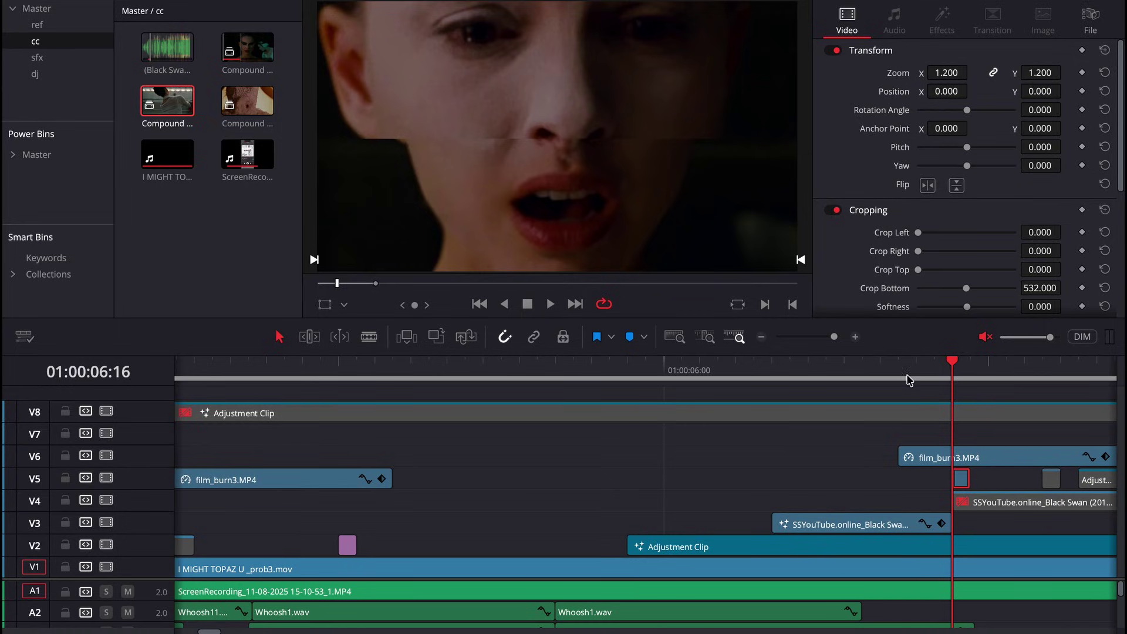
pyautogui.moveTo(909, 376); pyautogui.dragTo(947, 398)
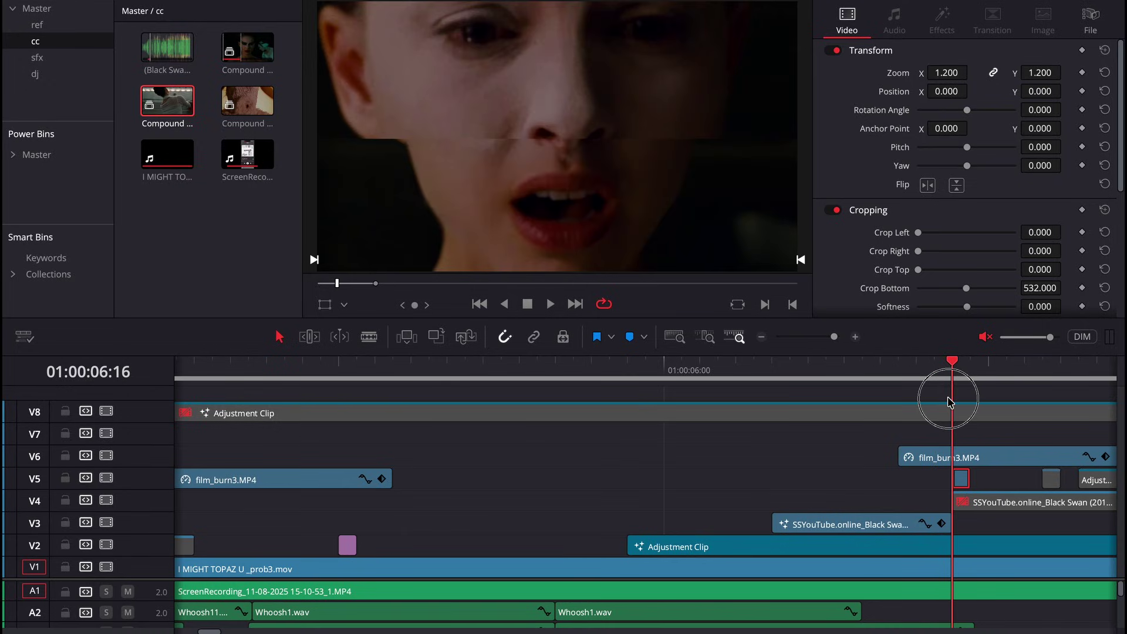
pyautogui.click(1051, 484)
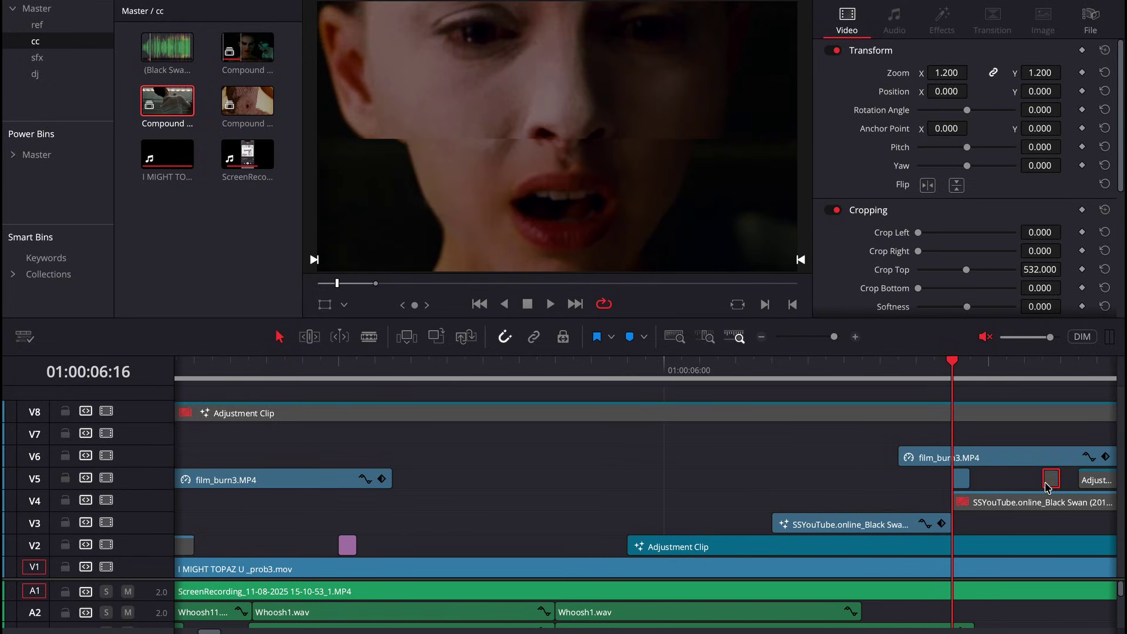
pyautogui.press('space')
pyautogui.click(1049, 380)
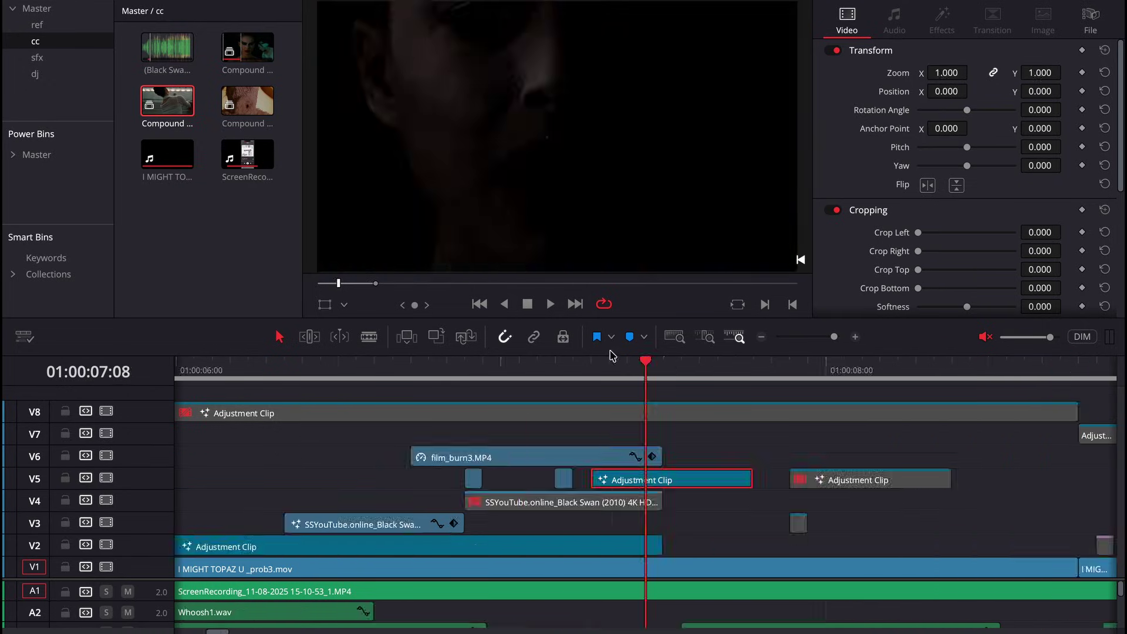
# Play back the split clips and the following adjustment clip on V5 repeatedly, starting from the first split clip.
pyautogui.click(502, 385)
pyautogui.press('space')
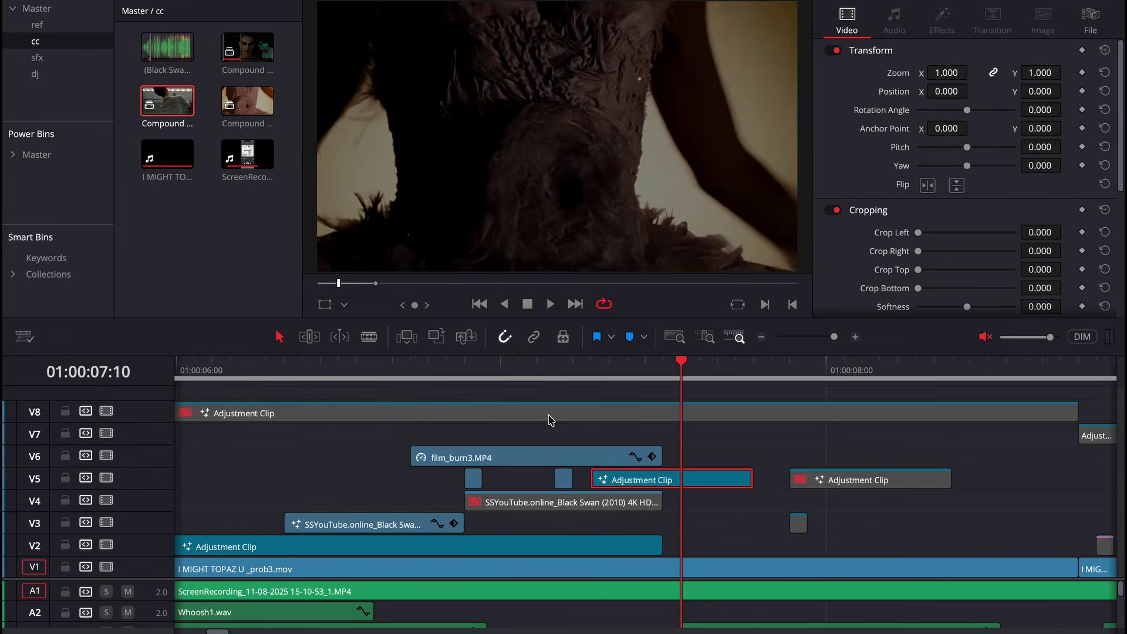
pyautogui.press('space')
pyautogui.click(466, 391)
pyautogui.press('space')
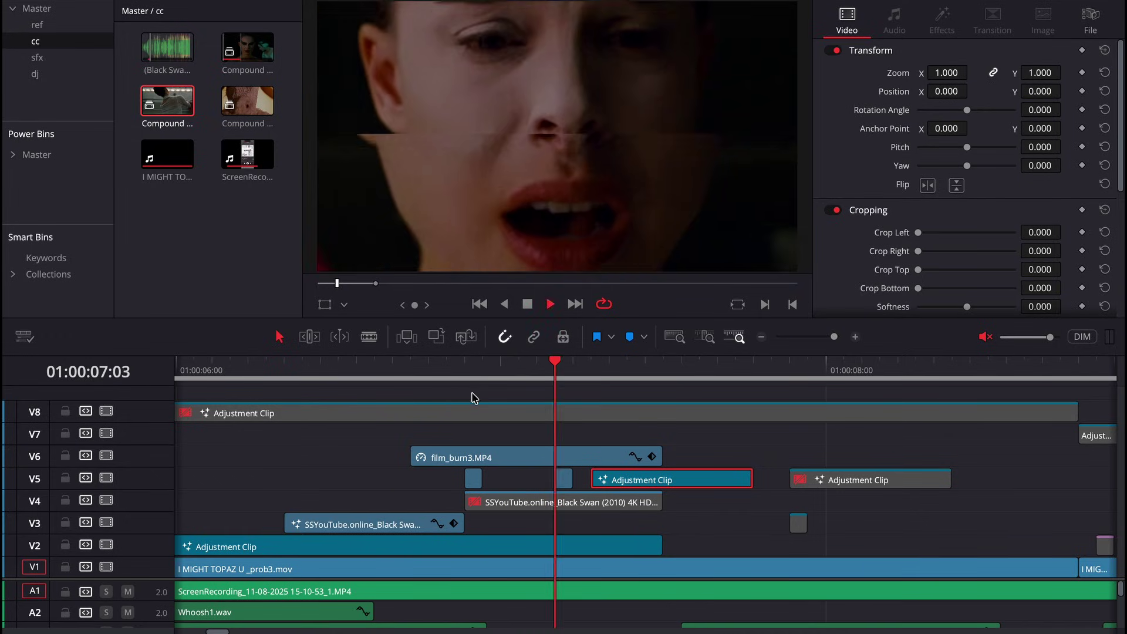
pyautogui.press('space')
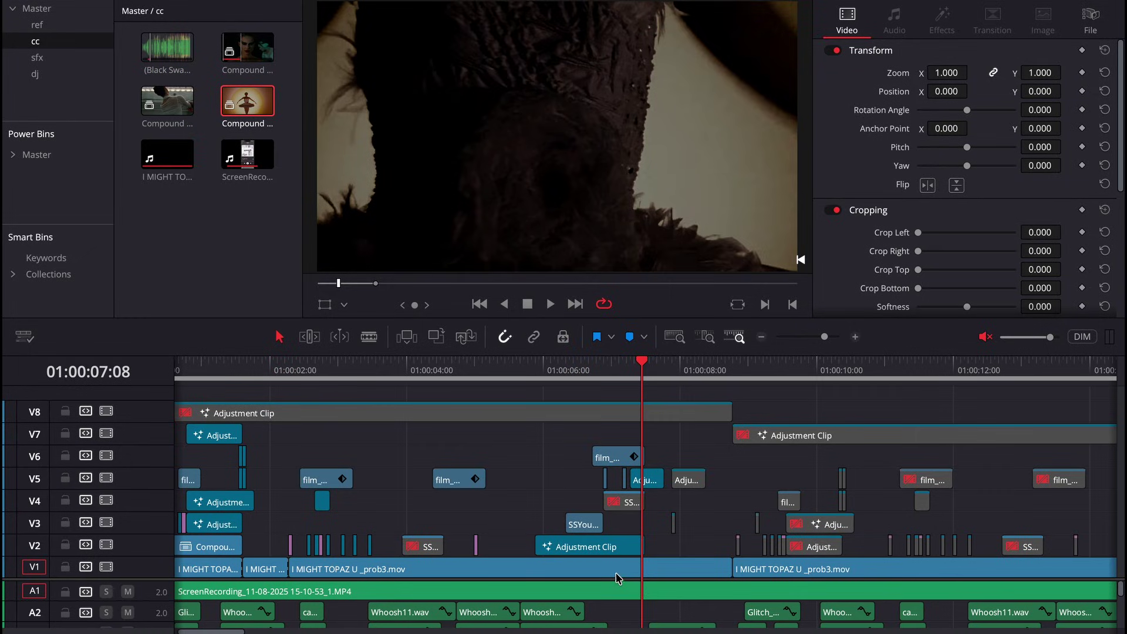
# Enable the small V3 adjustment clip just before 01:00:08:00, play it back, and select the V5 adjustment clip above it.
pyautogui.press('space')
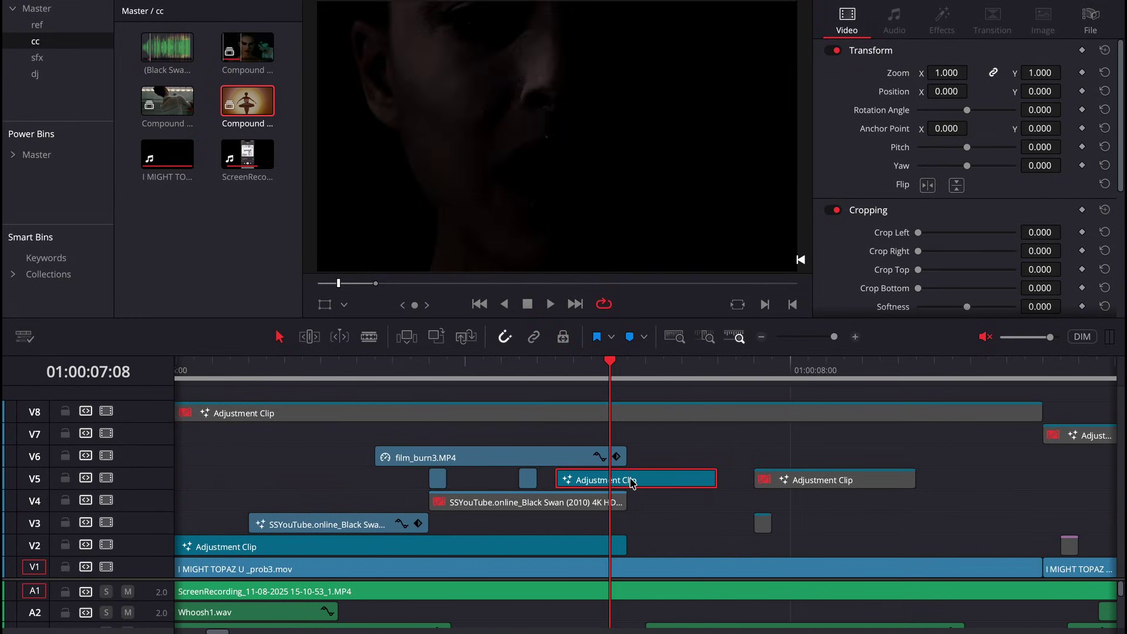
pyautogui.press('space')
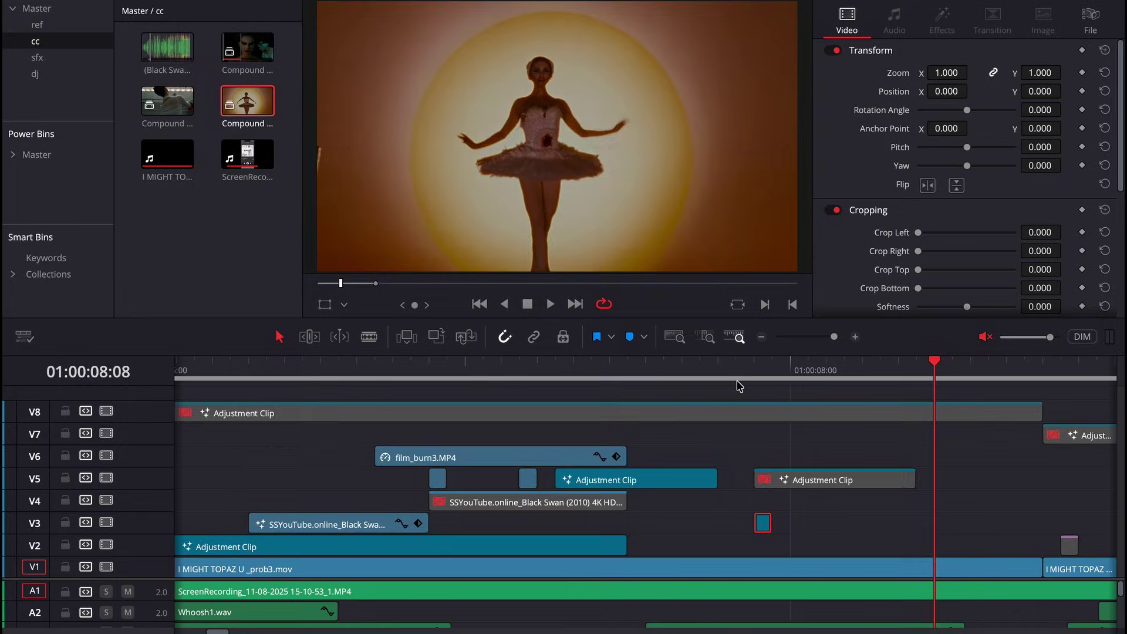
pyautogui.click(737, 382)
pyautogui.press('space')
pyautogui.click(747, 382)
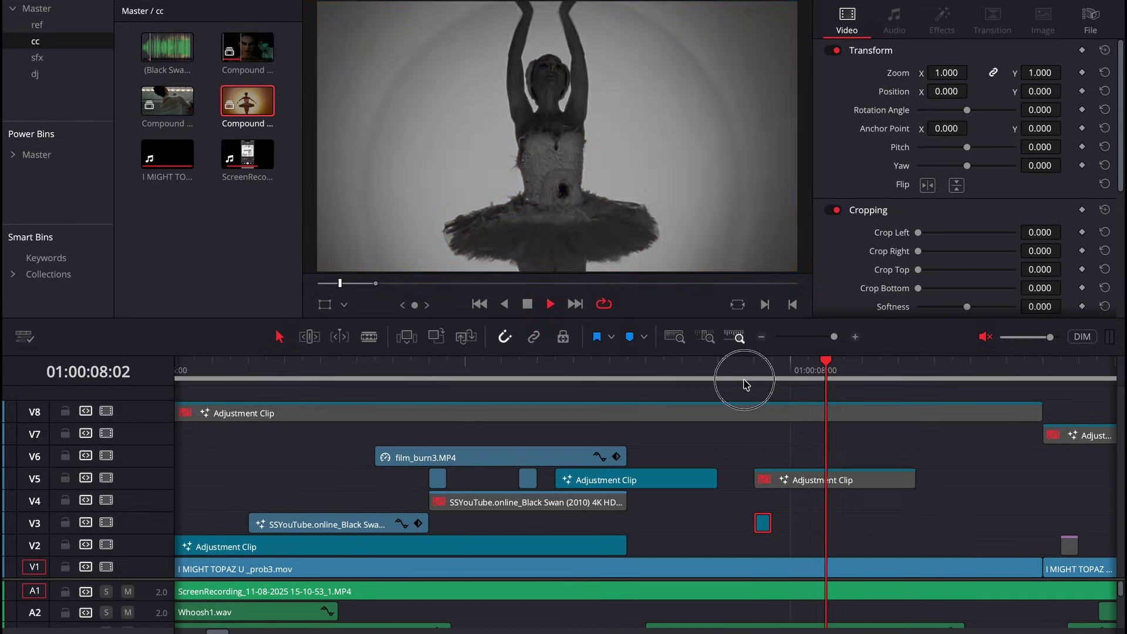
pyautogui.press('space')
pyautogui.click(783, 480)
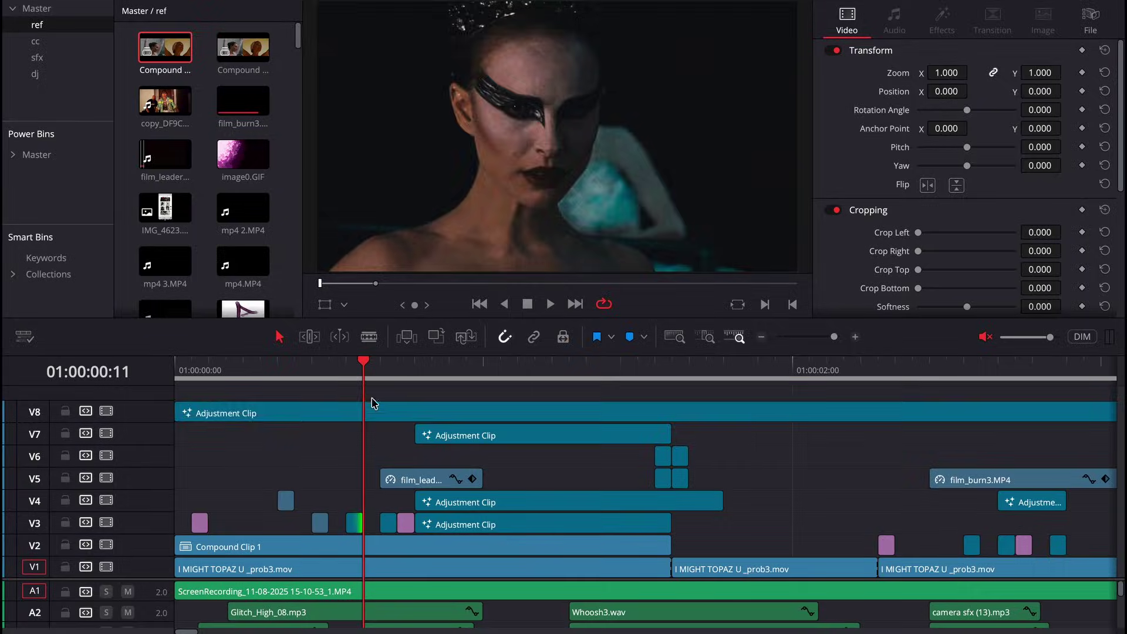
# Toggle the V8 adjustment clip off and on to compare the grade, and scrub the playhead to 01:00:01:00.
pyautogui.click(374, 411)
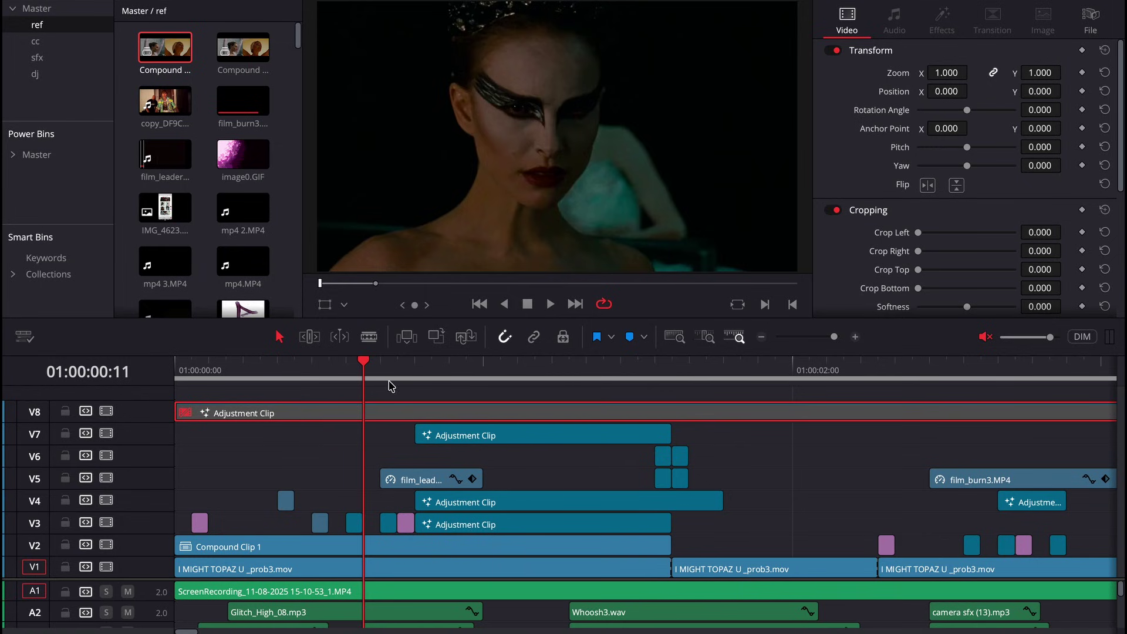
pyautogui.press('d')
pyautogui.click(629, 633)
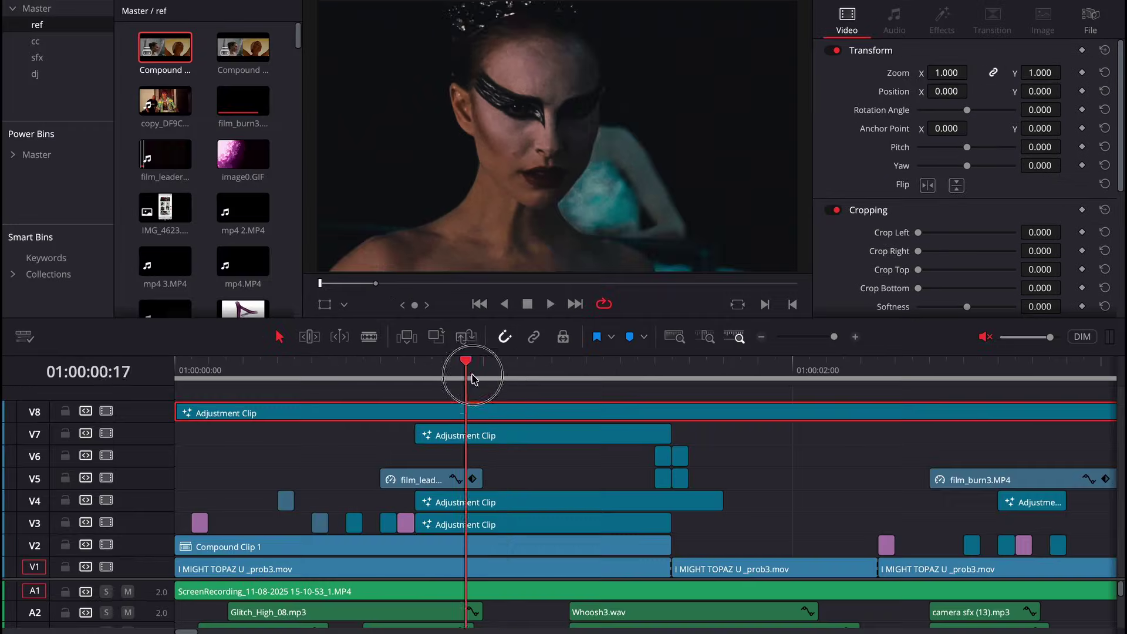
pyautogui.moveTo(470, 376); pyautogui.dragTo(487, 384)
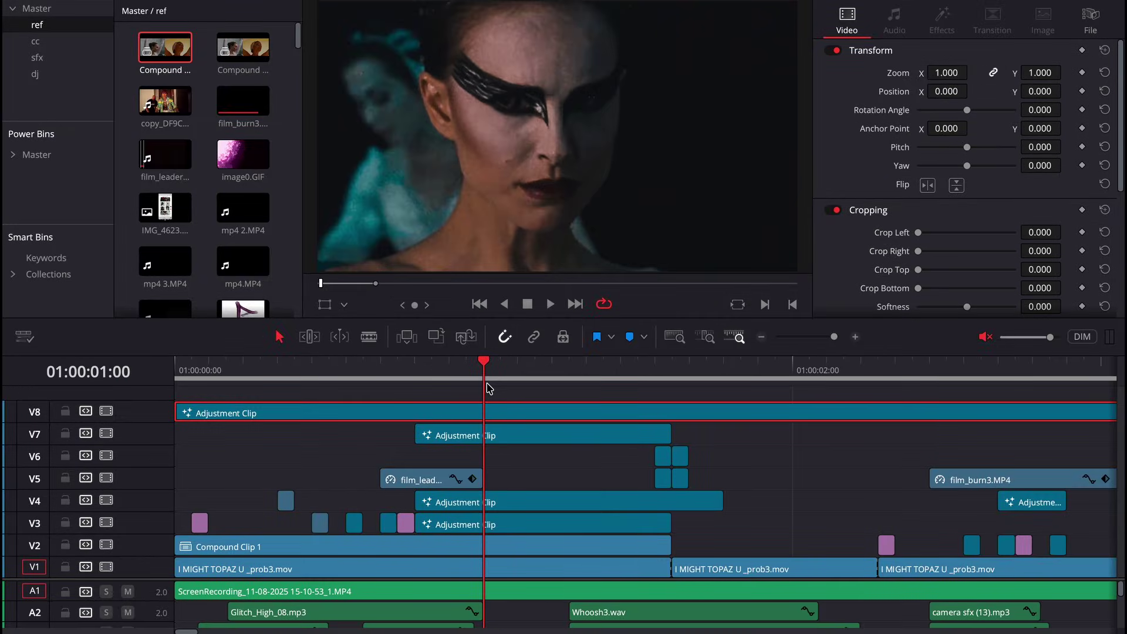